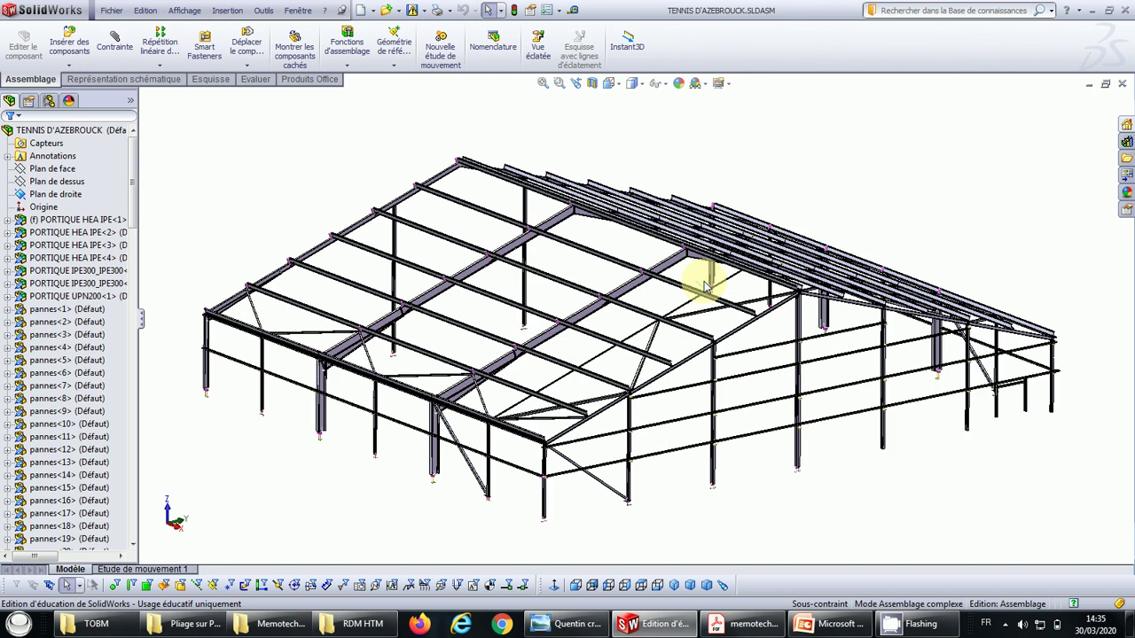
# - Look over the tennis hall assembly and consult the Eurocode 1 snow-load exercise sheet in the photo viewer
pyautogui.scroll(1, 705, 286)
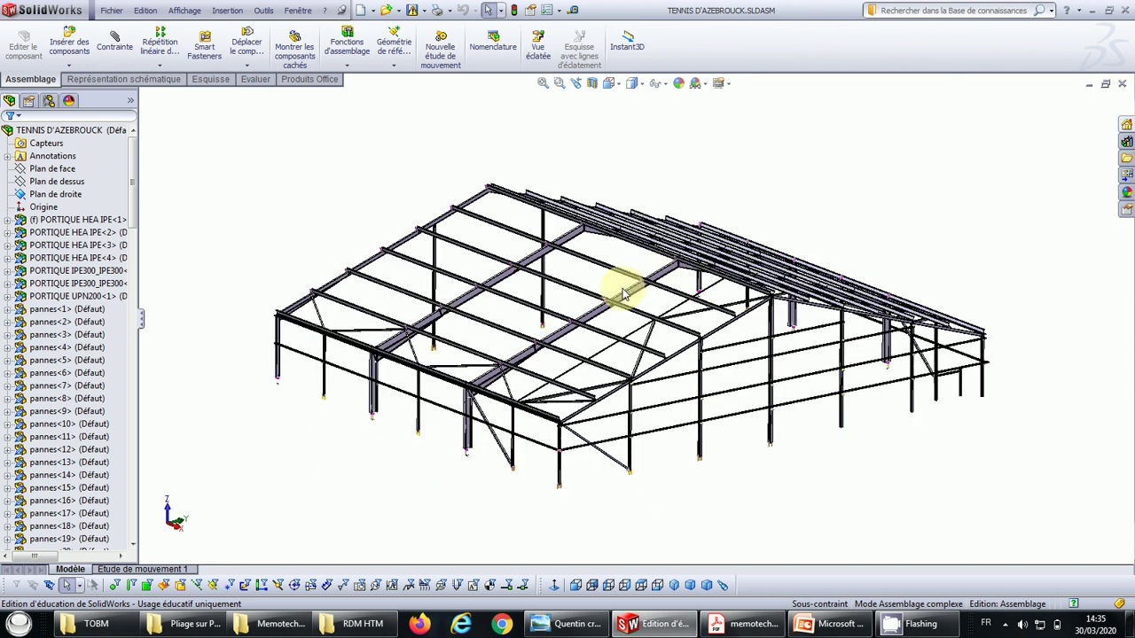
pyautogui.scroll(-1, 623, 293)
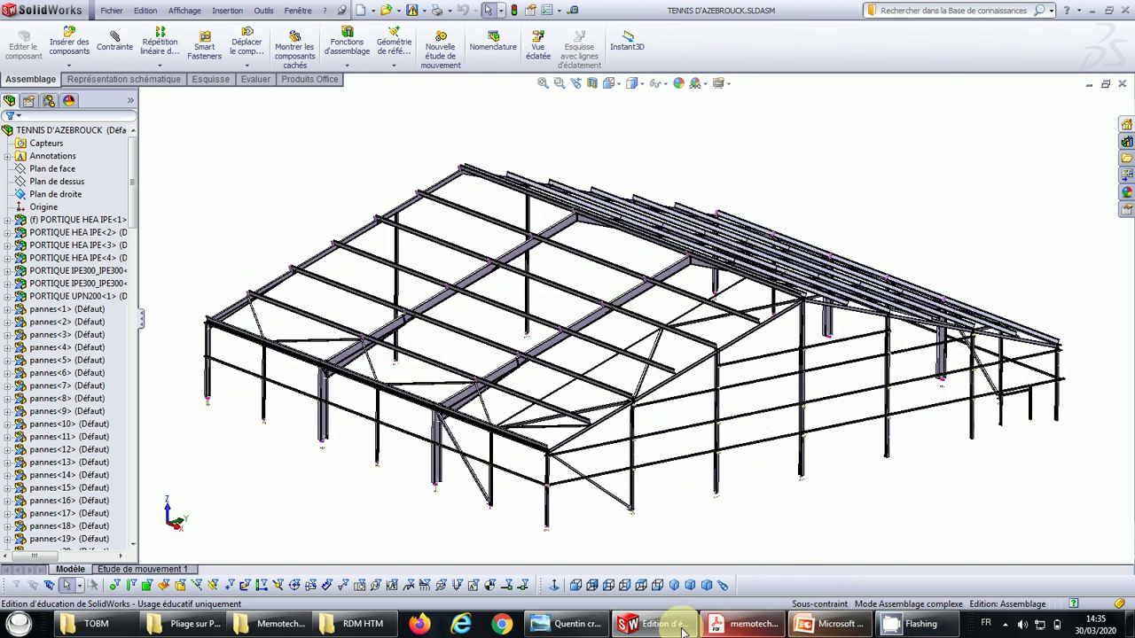
pyautogui.click(567, 628)
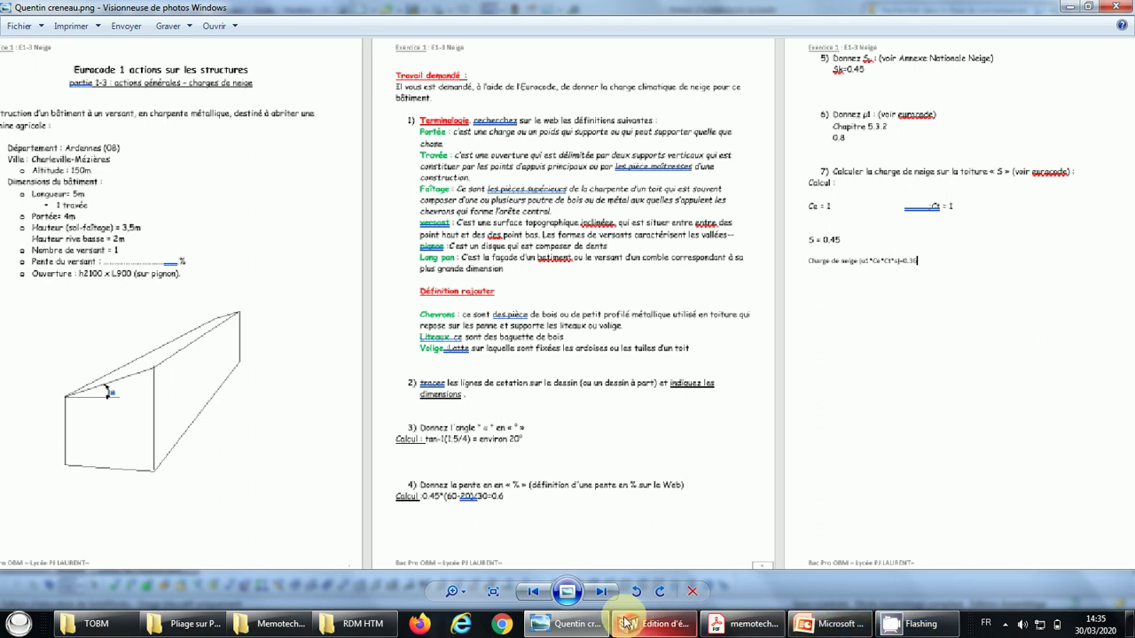
pyautogui.click(650, 627)
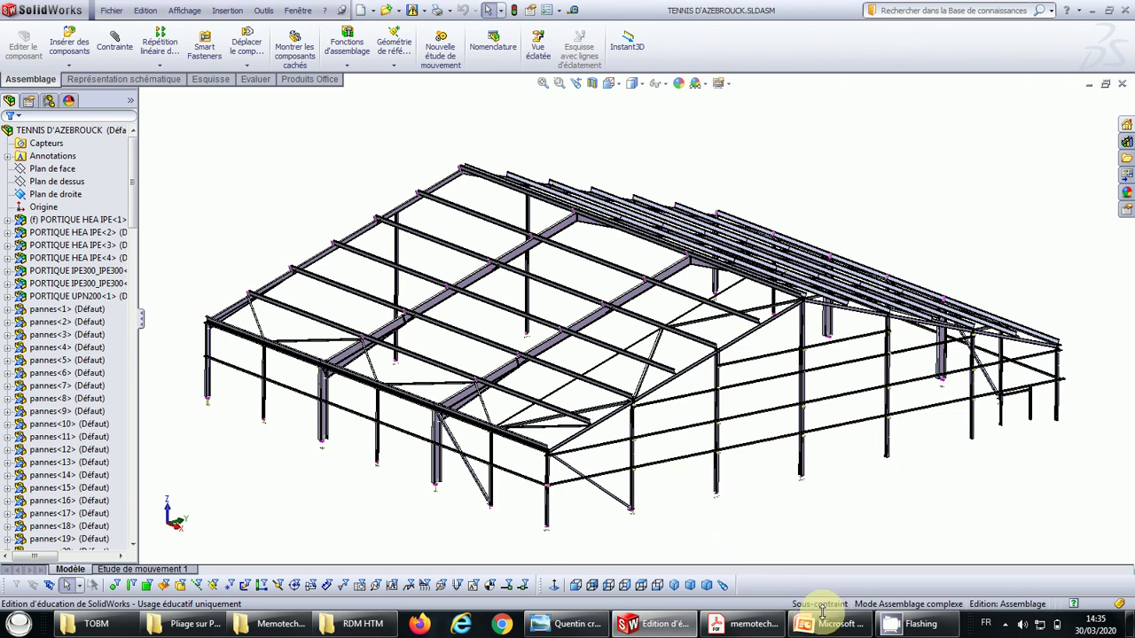
# - Switch to the Memotech PDF in Acrobat Reader and examine the single-slope and double-slope building types on page 148
pyautogui.click(747, 627)
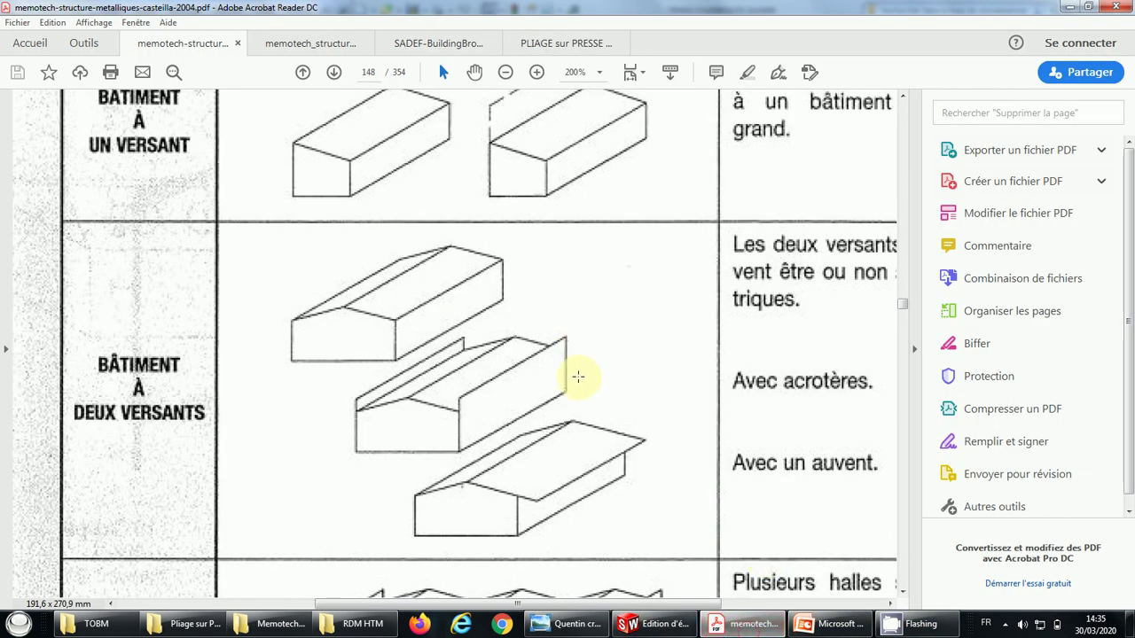
pyautogui.scroll(5, 578, 375)
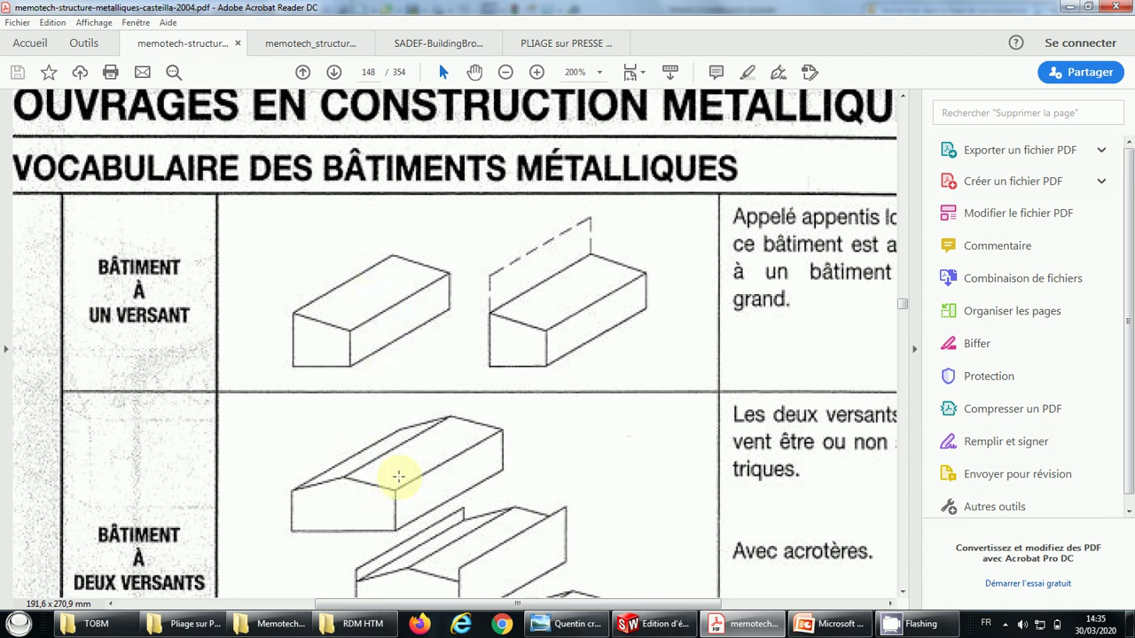
pyautogui.click(378, 468)
pyautogui.click(392, 467)
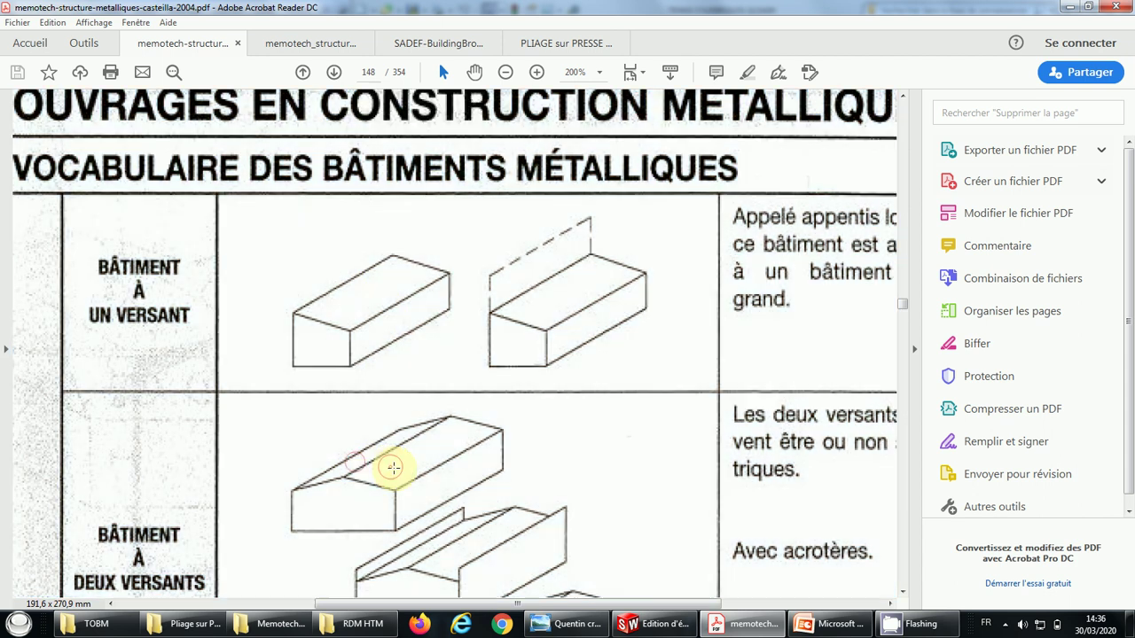
pyautogui.scroll(-4, 380, 464)
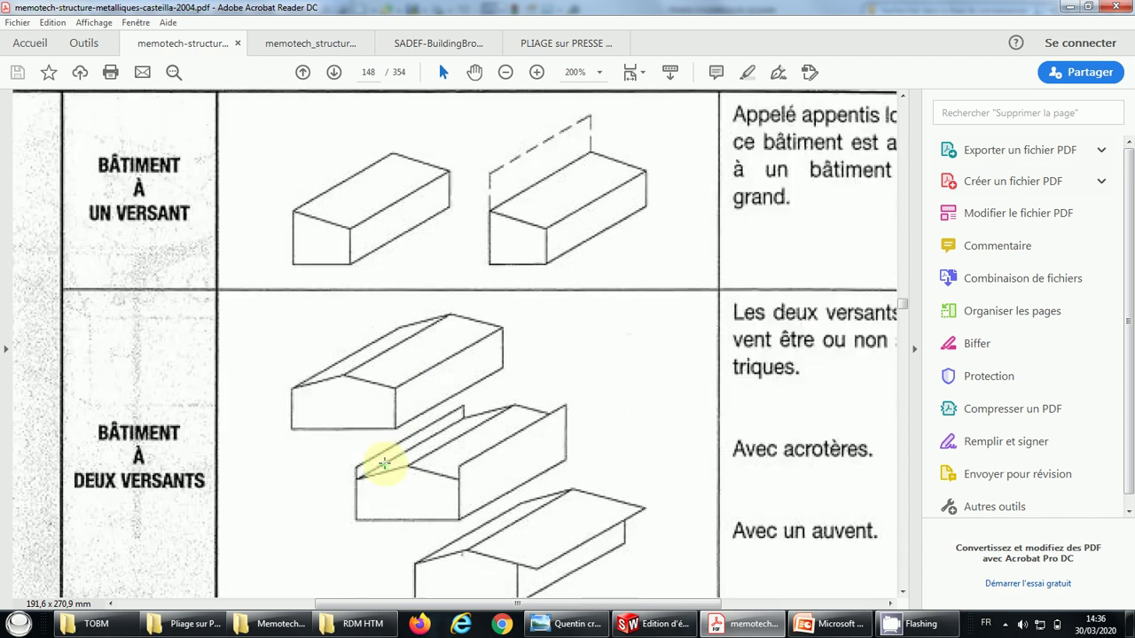
pyautogui.scroll(3, 527, 337)
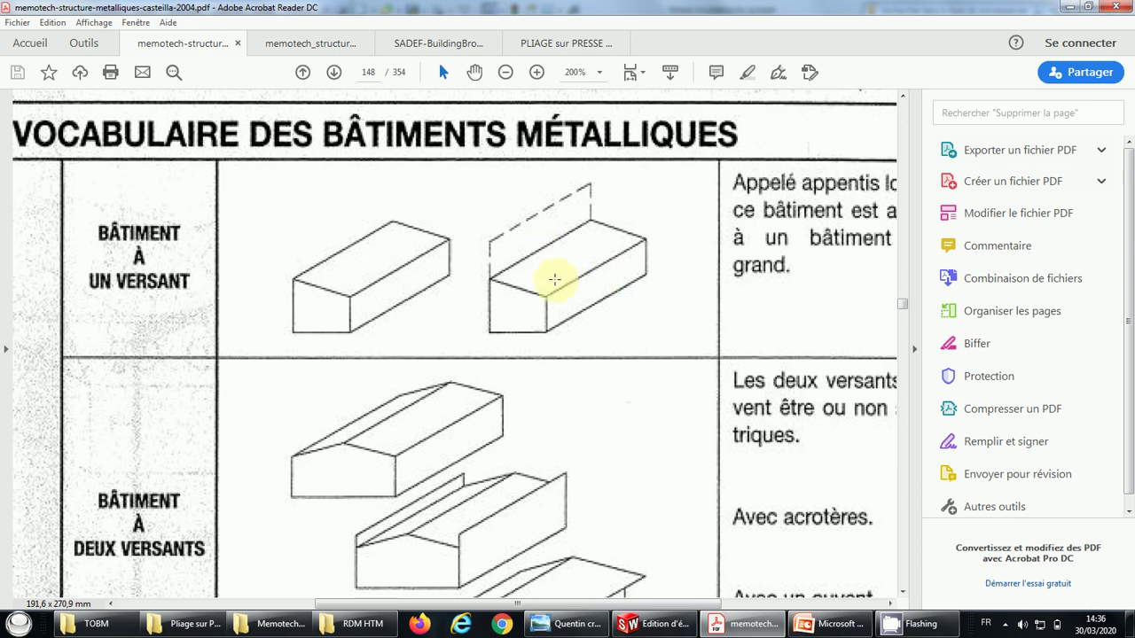
pyautogui.scroll(-4, 408, 421)
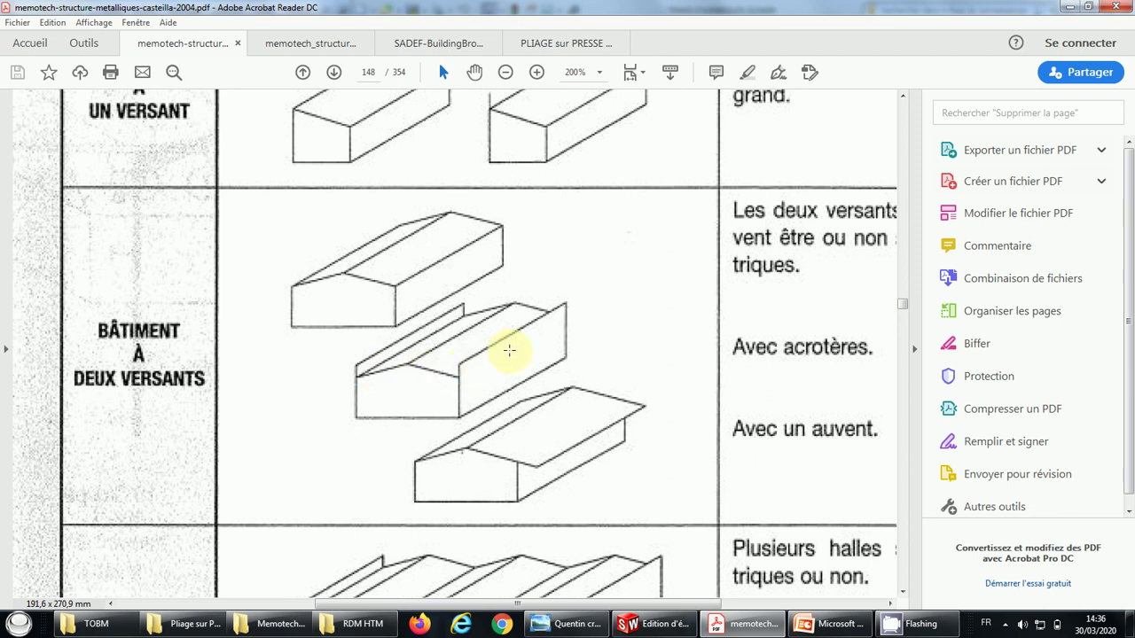
# - Examine the canopy, multi-slope, multi-storey and combined building types in the metal building vocabulary table
pyautogui.scroll(-3, 604, 387)
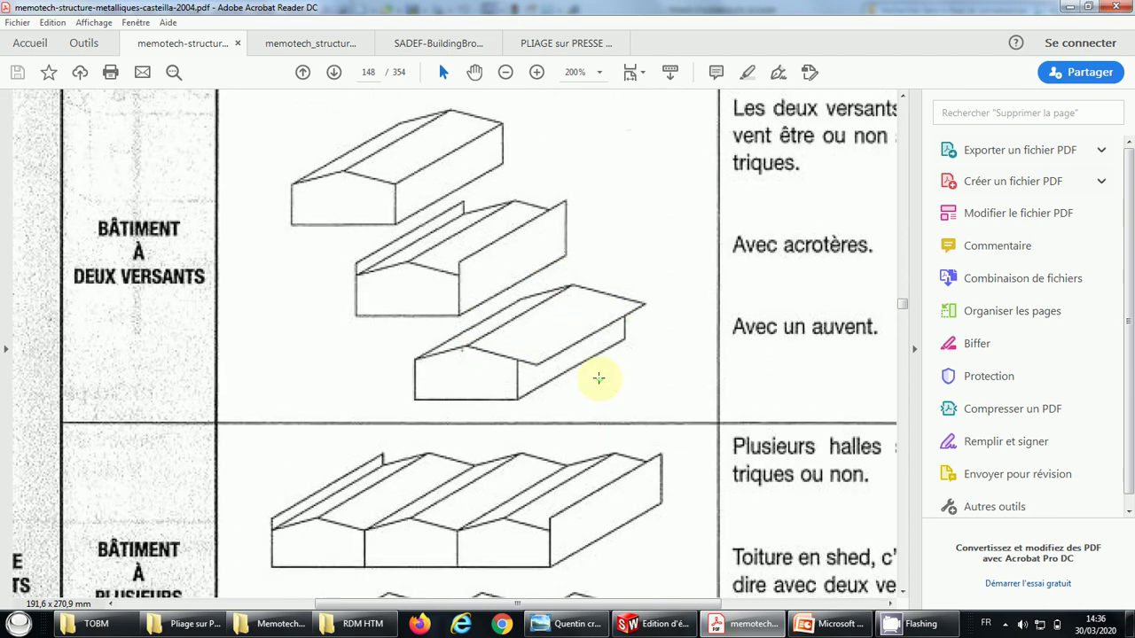
pyautogui.scroll(-1, 547, 363)
pyautogui.scroll(-1, 547, 360)
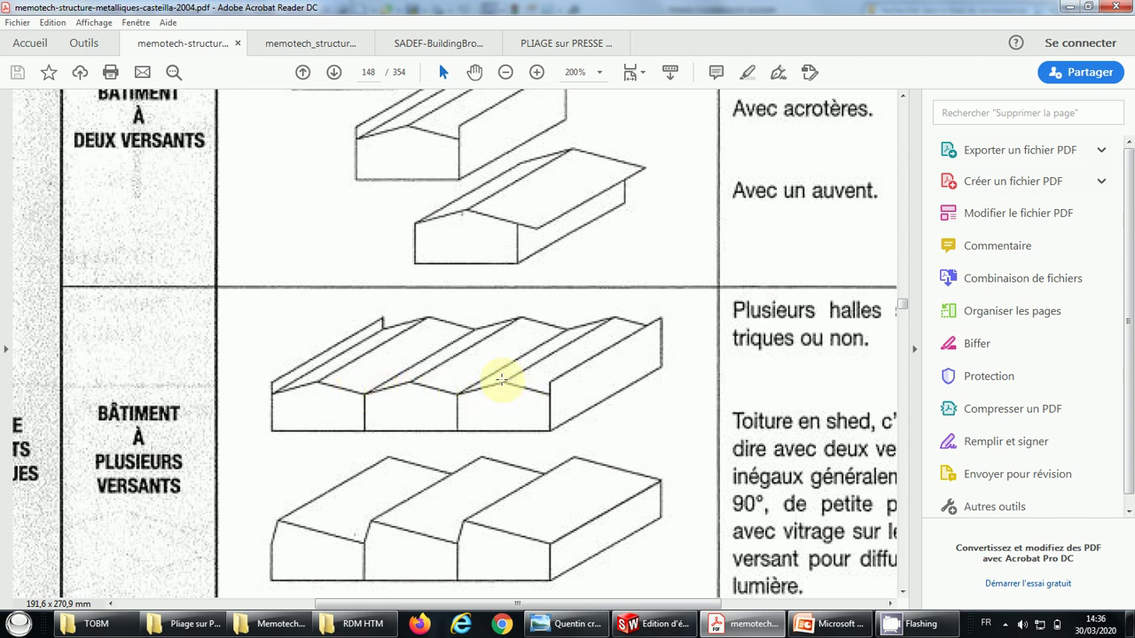
pyautogui.scroll(-3, 458, 370)
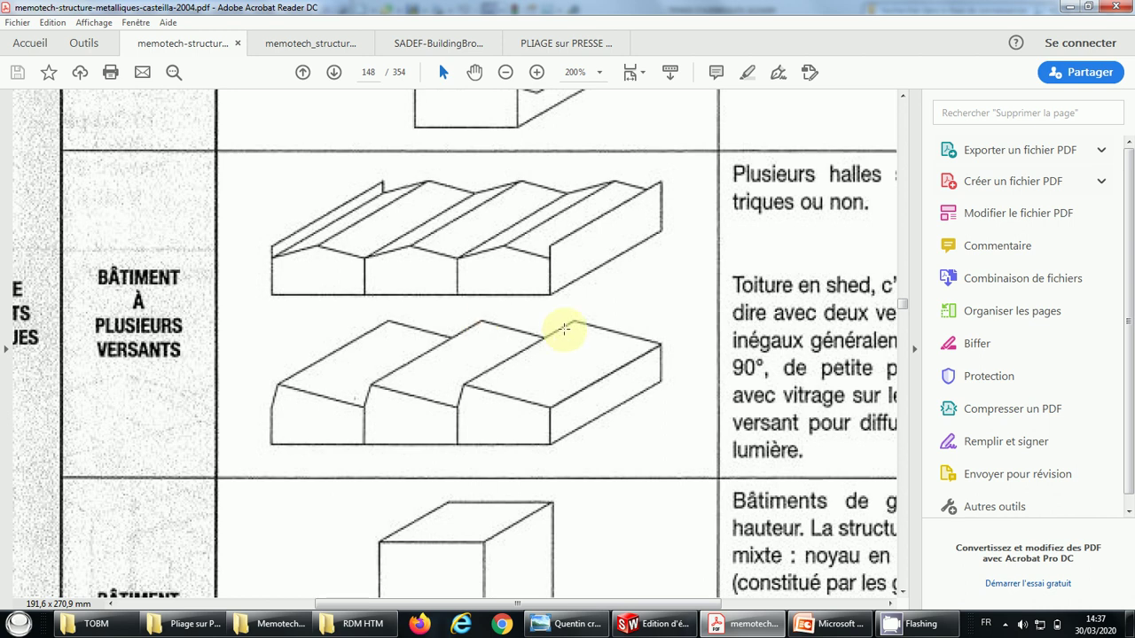
pyautogui.scroll(-6, 562, 329)
pyautogui.scroll(-5, 548, 329)
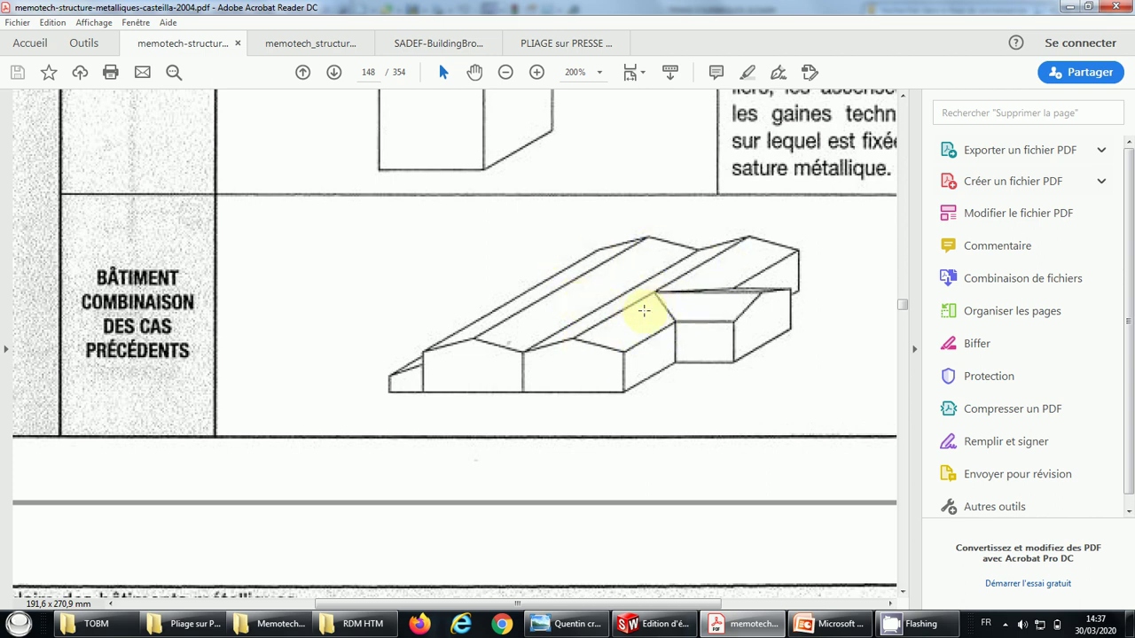
pyautogui.scroll(4, 680, 326)
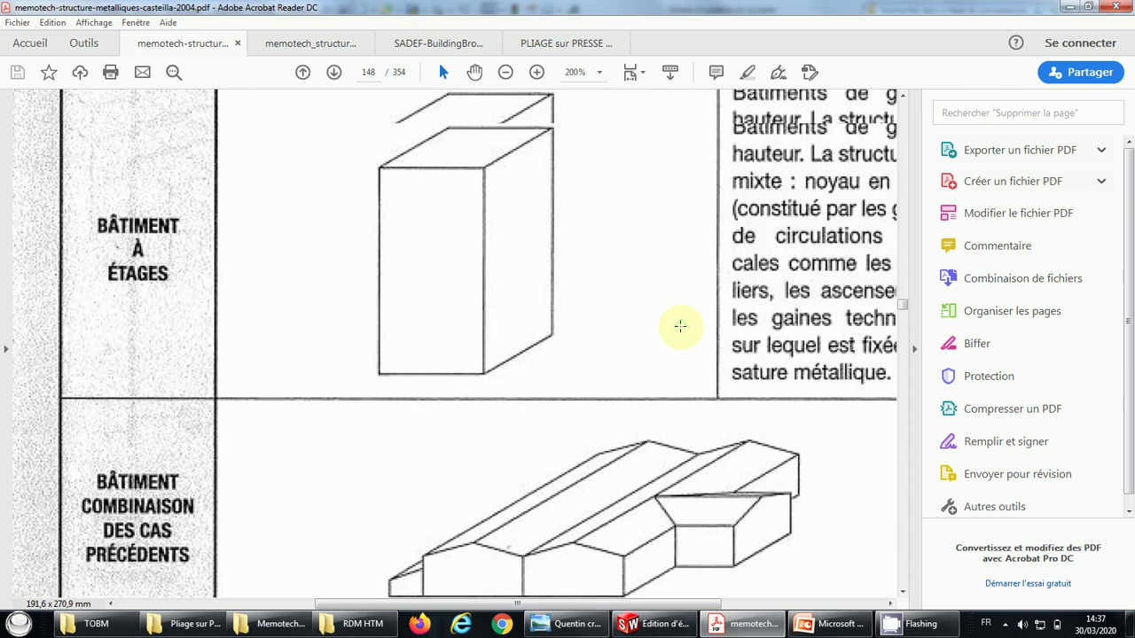
pyautogui.scroll(12, 680, 326)
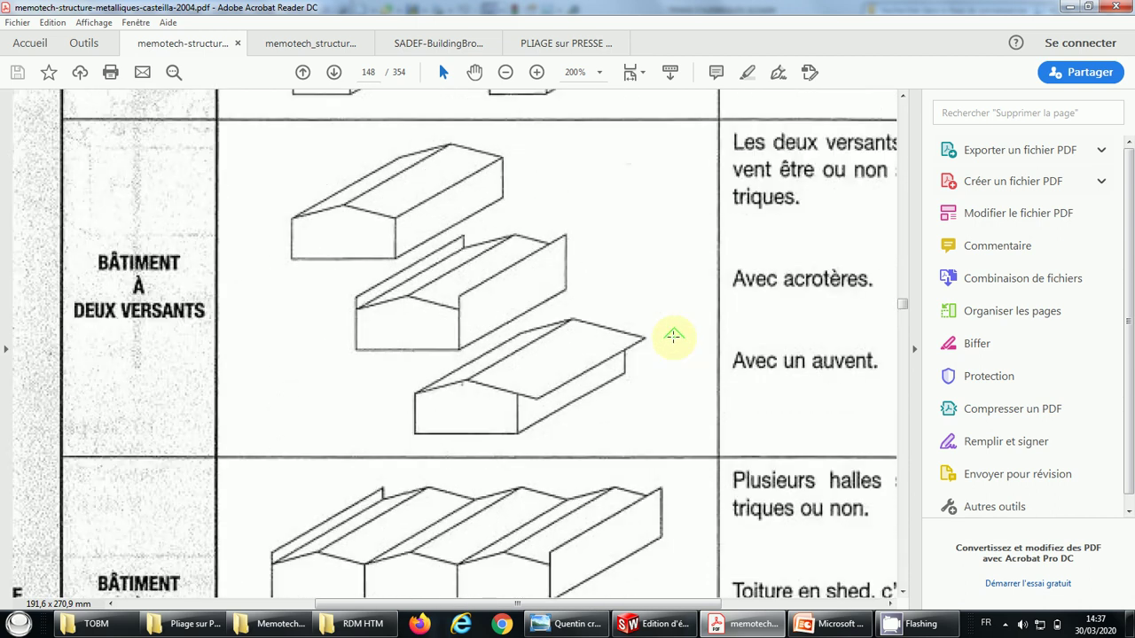
pyautogui.scroll(-3, 674, 334)
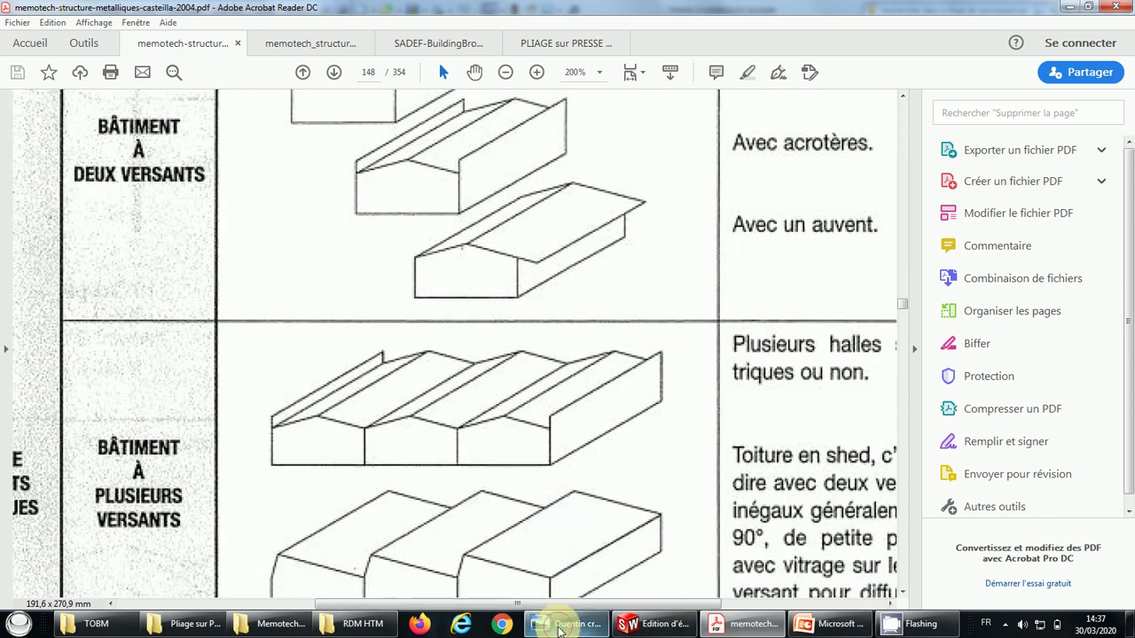
# - Recheck the exercise sheet's definitions in the photo viewer and return to SolidWorks to examine the tennis hall from several sides
pyautogui.click(558, 627)
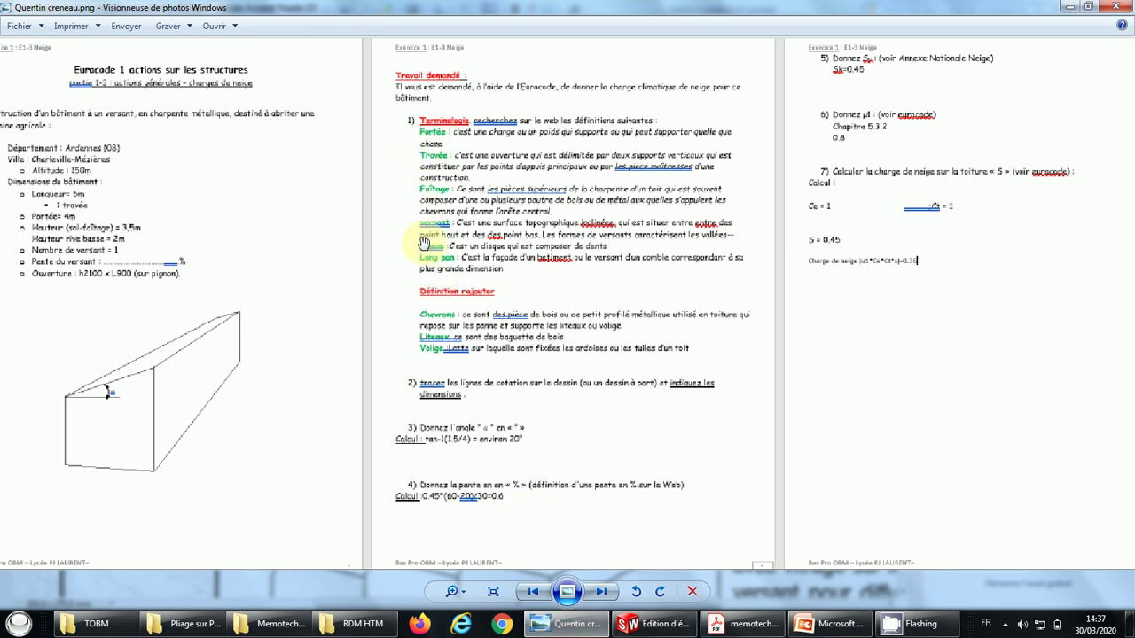
pyautogui.click(558, 624)
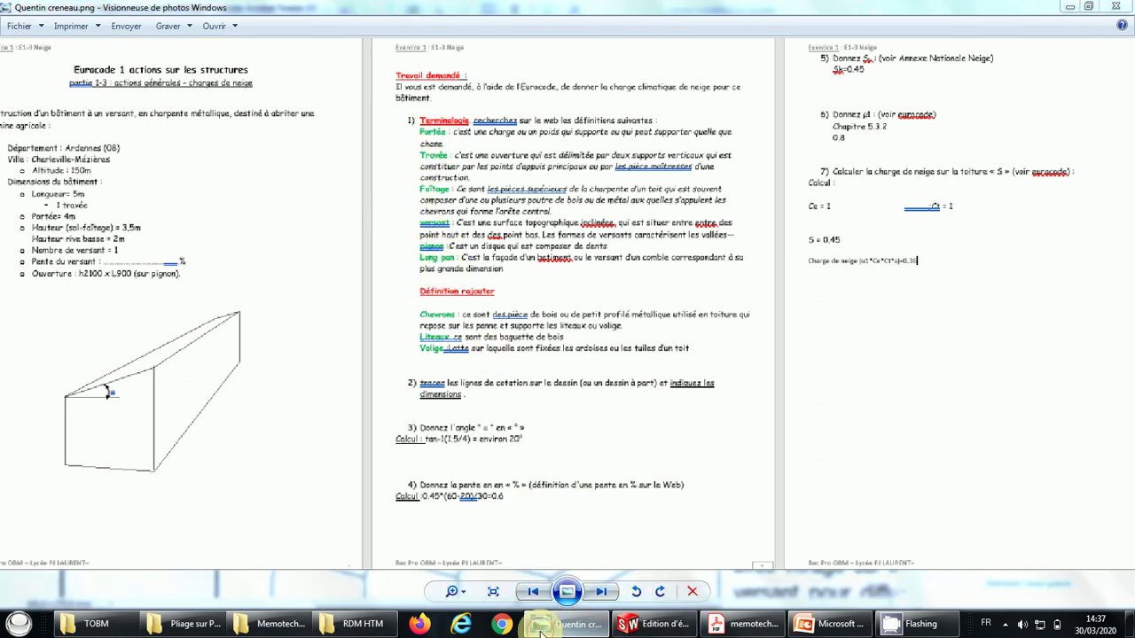
pyautogui.click(654, 624)
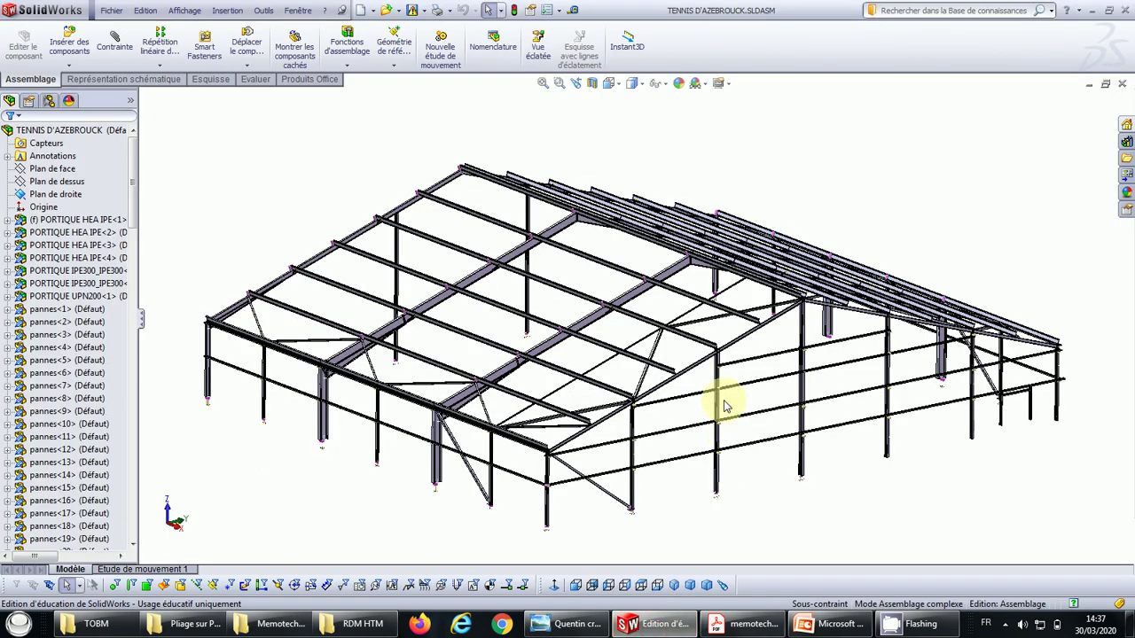
pyautogui.scroll(3, 725, 404)
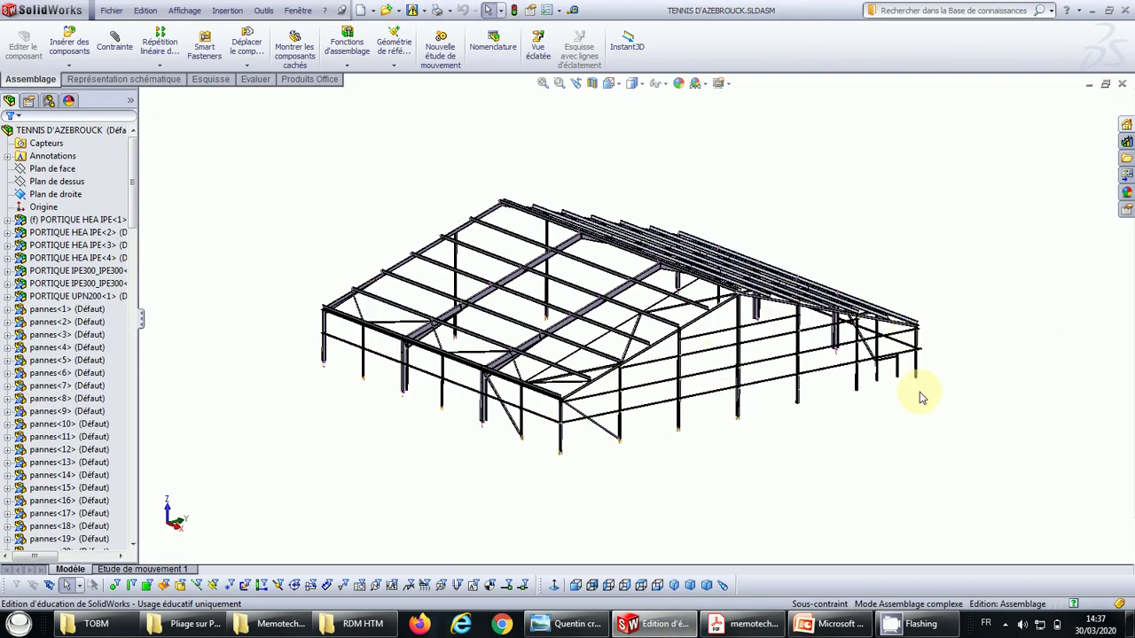
pyautogui.moveTo(874, 367)
pyautogui.mouseDown(button='middle')
pyautogui.moveTo(824, 387)
pyautogui.moveTo(870, 373)
pyautogui.mouseUp(button='middle')
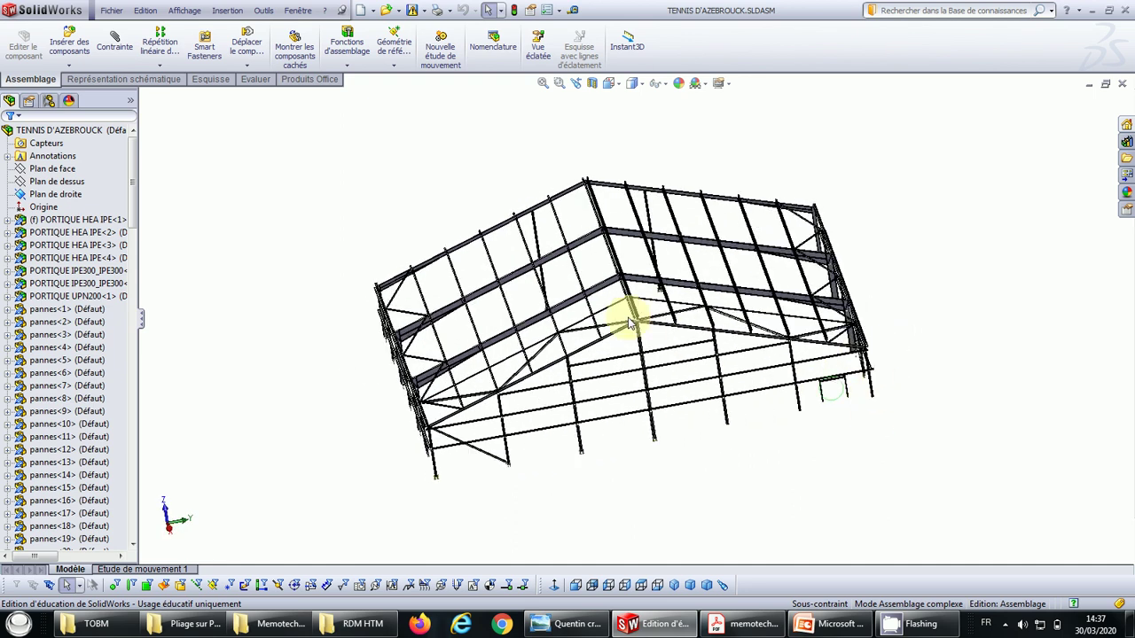
pyautogui.moveTo(512, 448); pyautogui.dragTo(592, 377, button='middle')
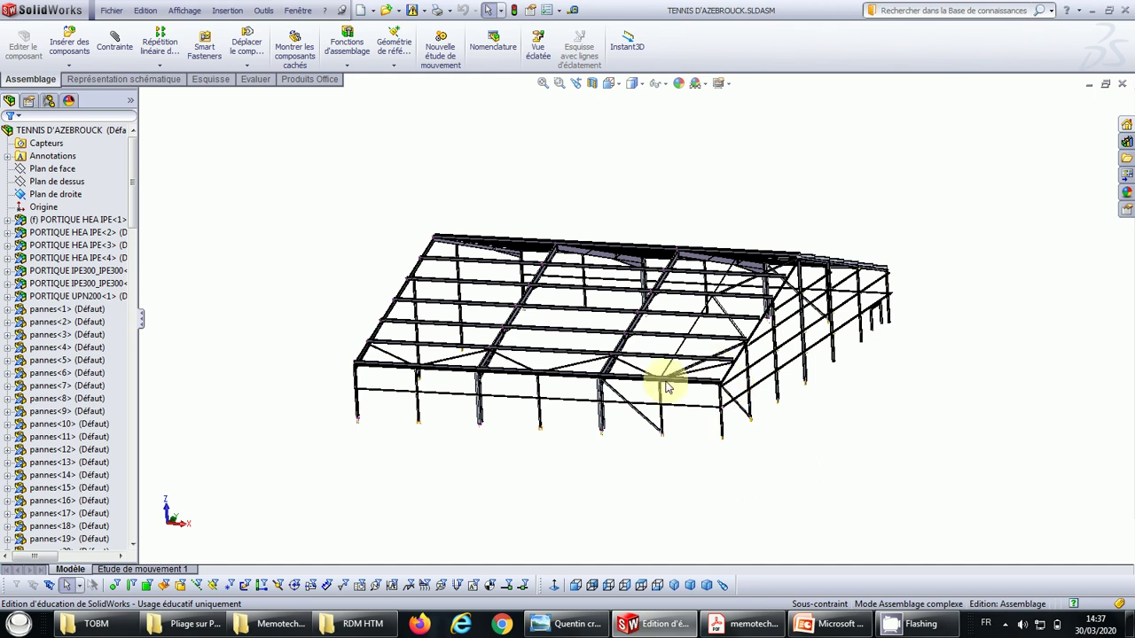
pyautogui.moveTo(753, 380); pyautogui.dragTo(723, 410, button='middle')
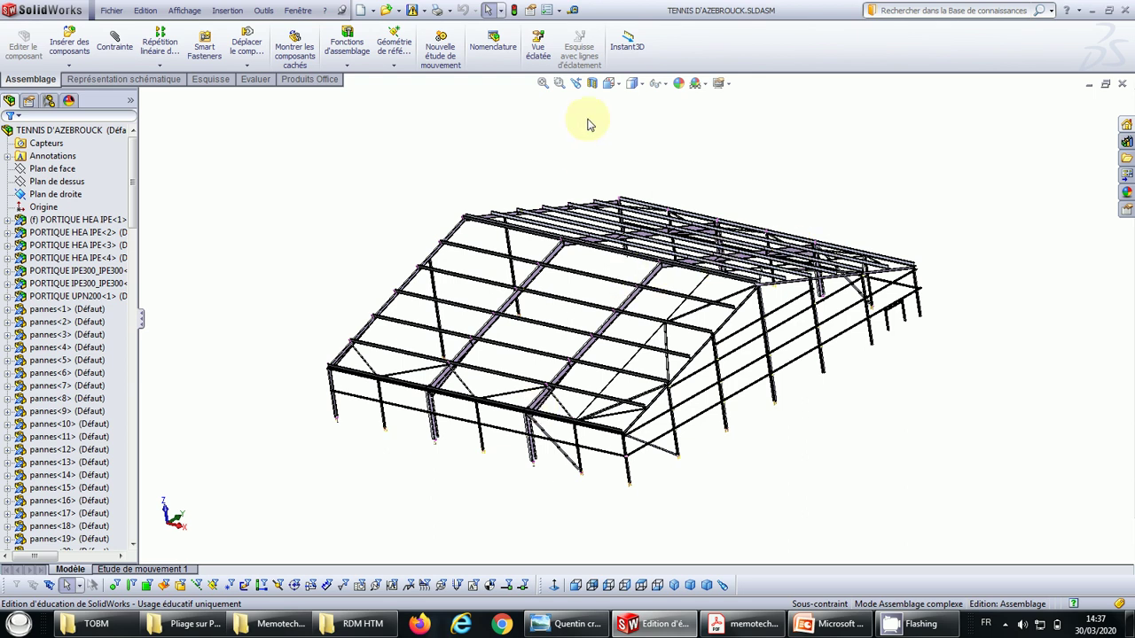
# - Create a section view of the hall on the right plane (Plan de droite) with a 15078 mm offset
pyautogui.click(592, 83)
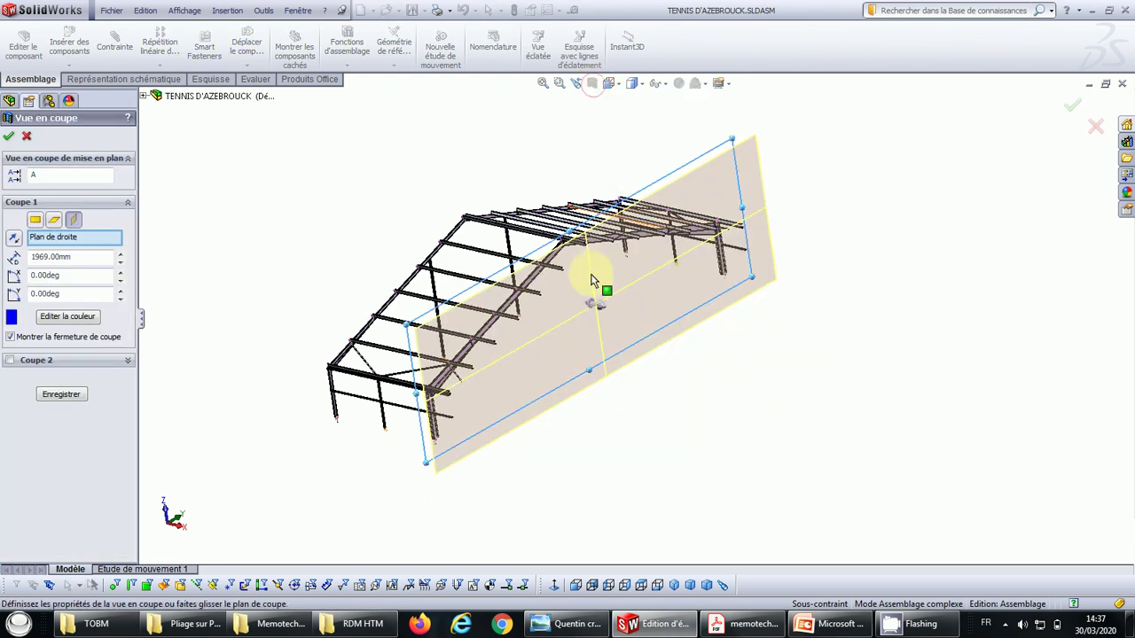
pyautogui.moveTo(663, 328); pyautogui.dragTo(709, 337)
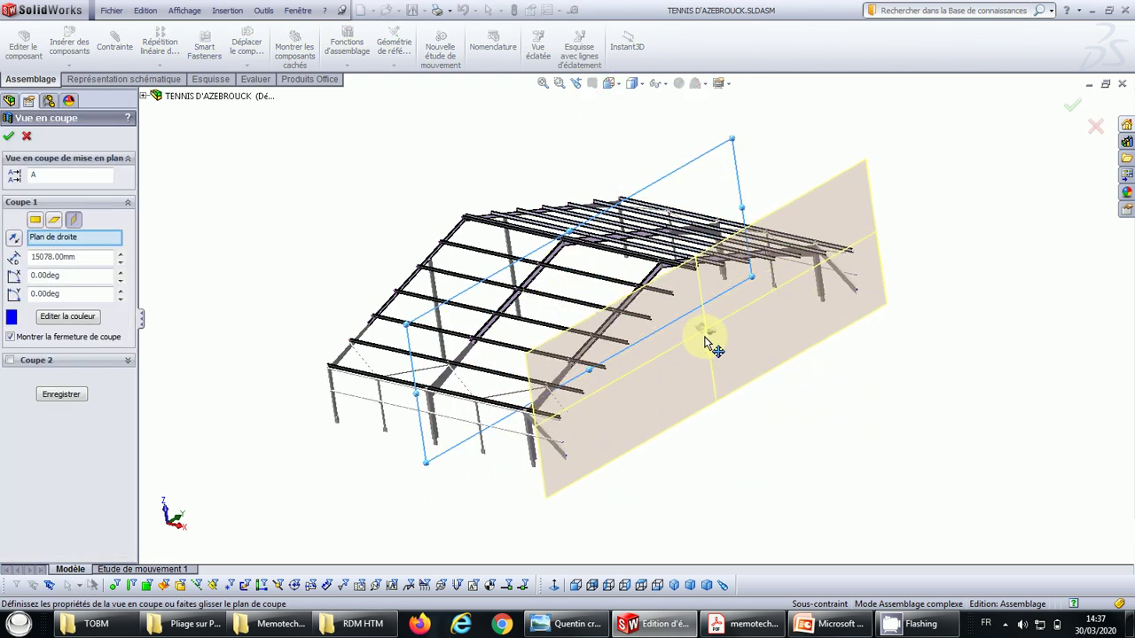
pyautogui.click(7, 136)
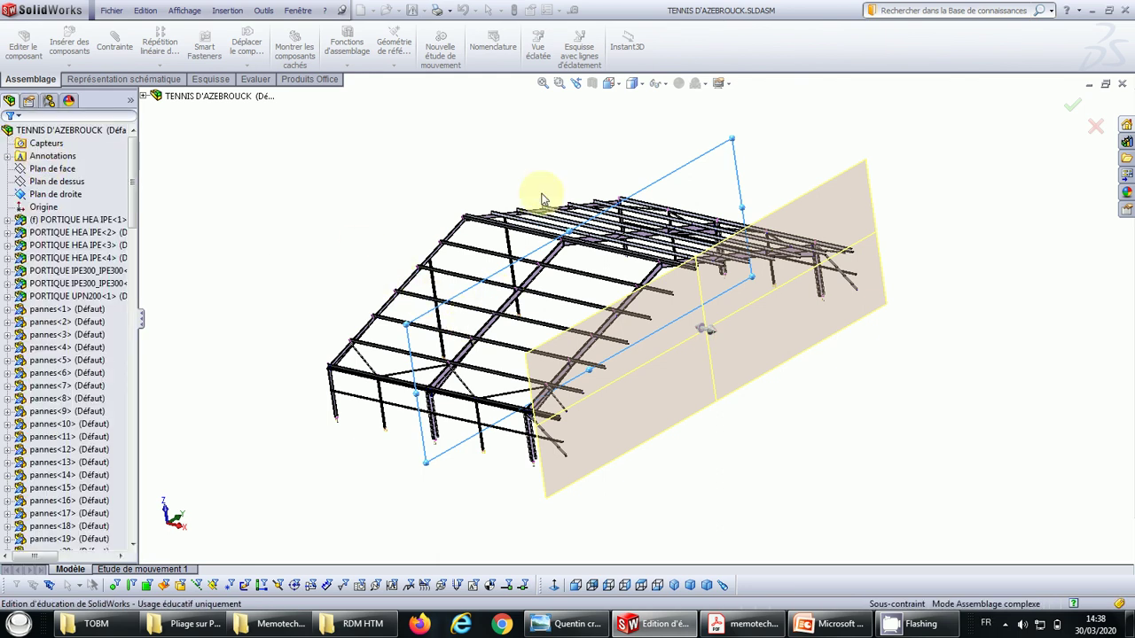
# - Examine the sectioned hall's portal frames, from the column and rafter joint at the eave to the opposite column
pyautogui.moveTo(577, 299); pyautogui.dragTo(616, 343, button='middle')
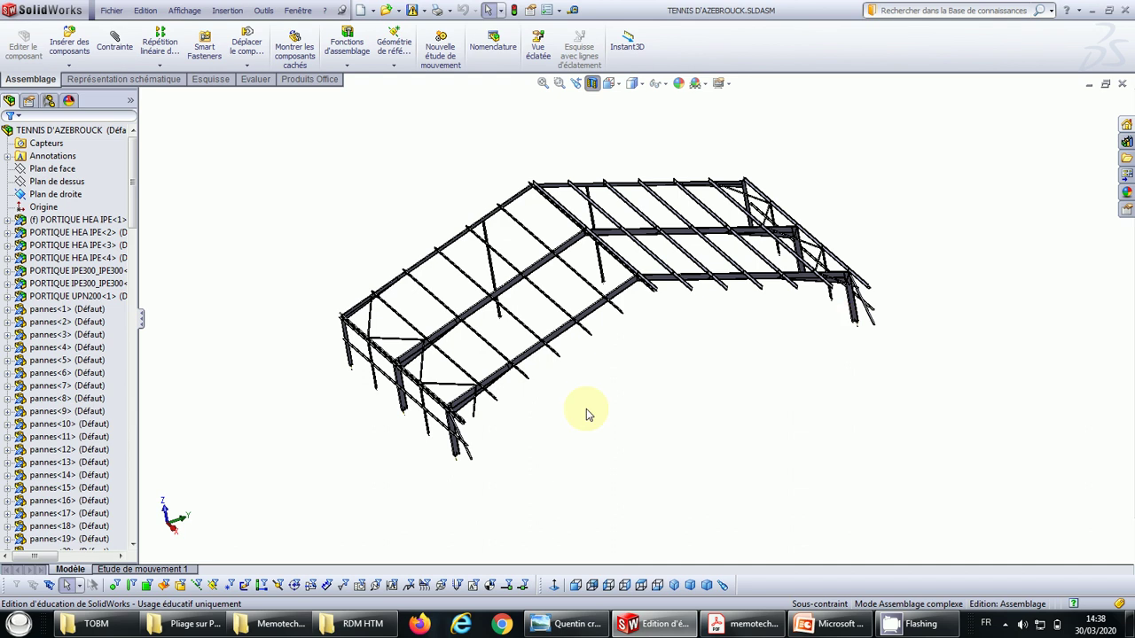
pyautogui.scroll(-3, 540, 343)
pyautogui.scroll(1, 549, 343)
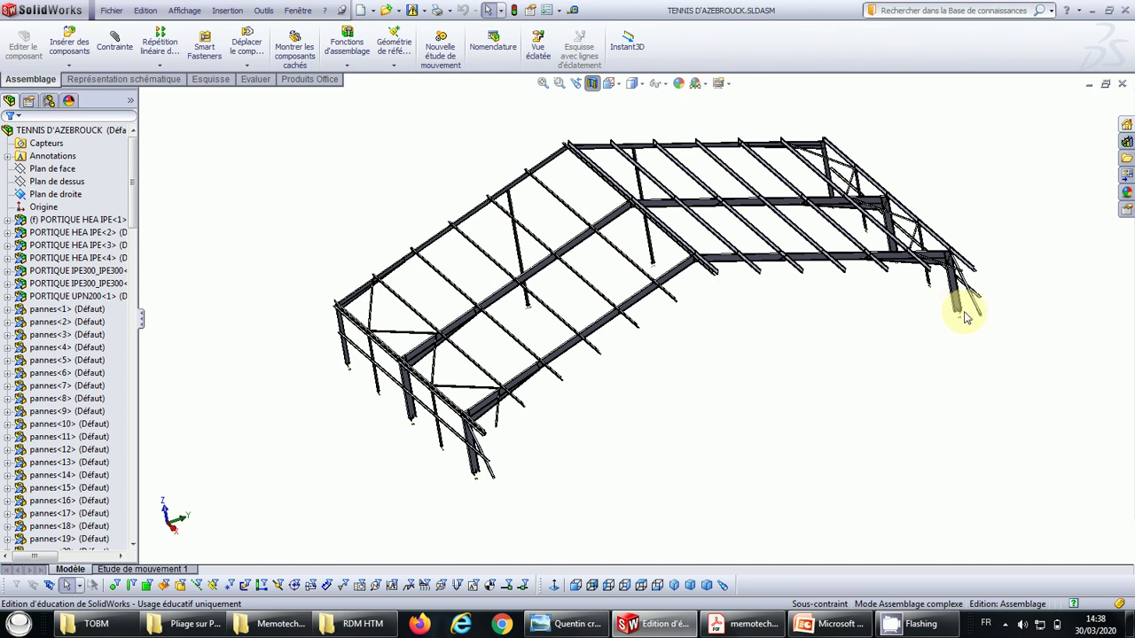
pyautogui.scroll(3, 470, 435)
pyautogui.scroll(-10, 552, 375)
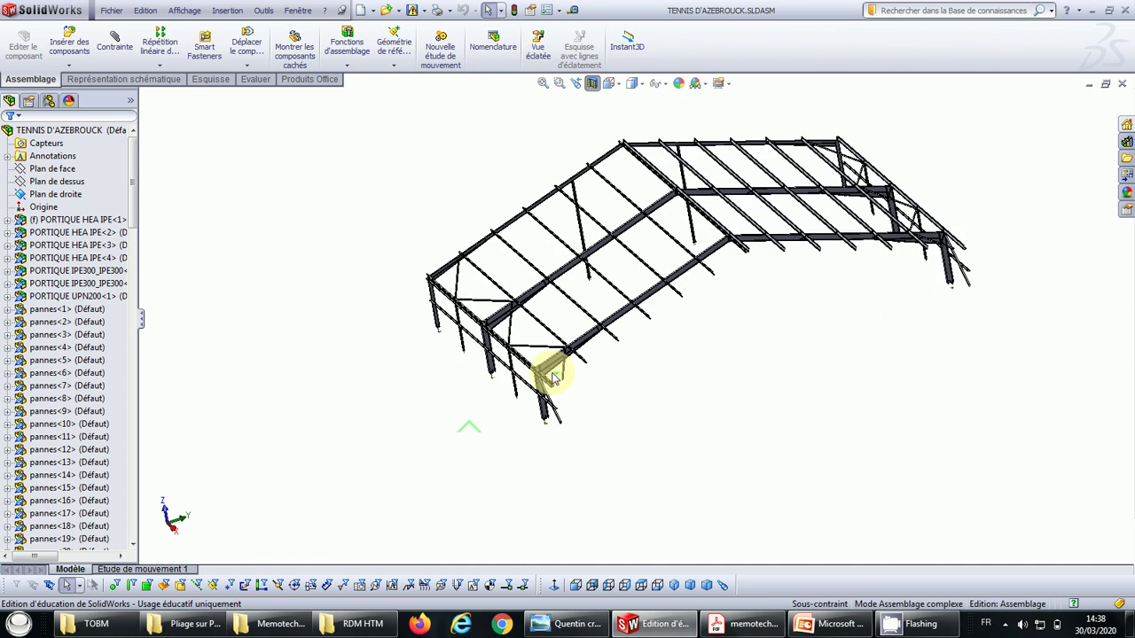
pyautogui.scroll(-3, 550, 385)
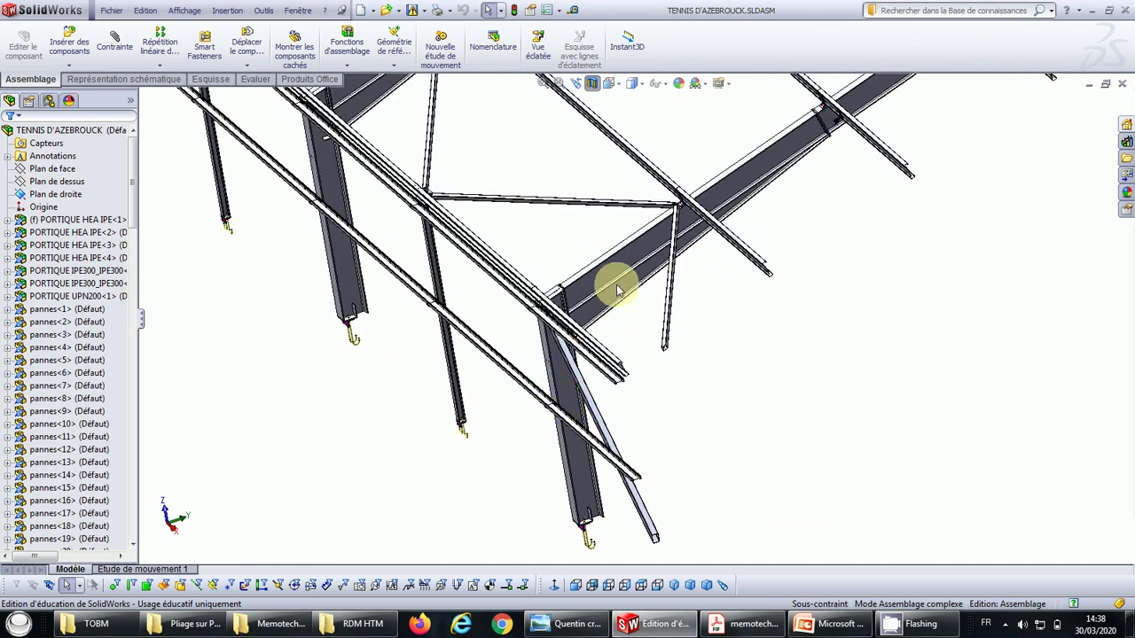
pyautogui.scroll(3, 625, 294)
pyautogui.scroll(6, 696, 254)
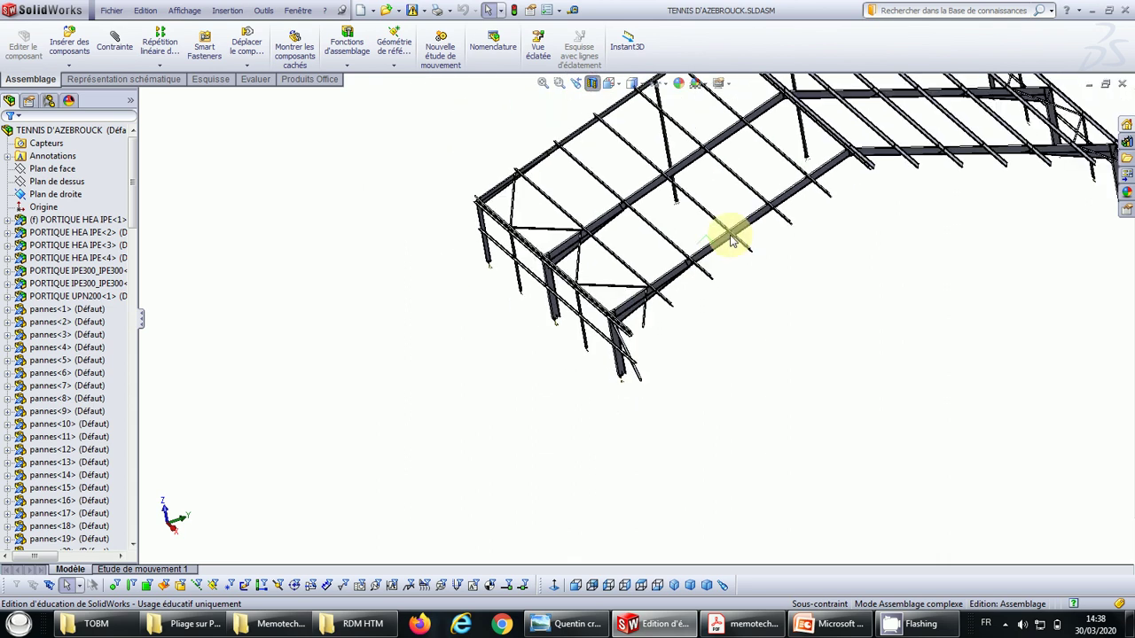
pyautogui.scroll(-2, 753, 221)
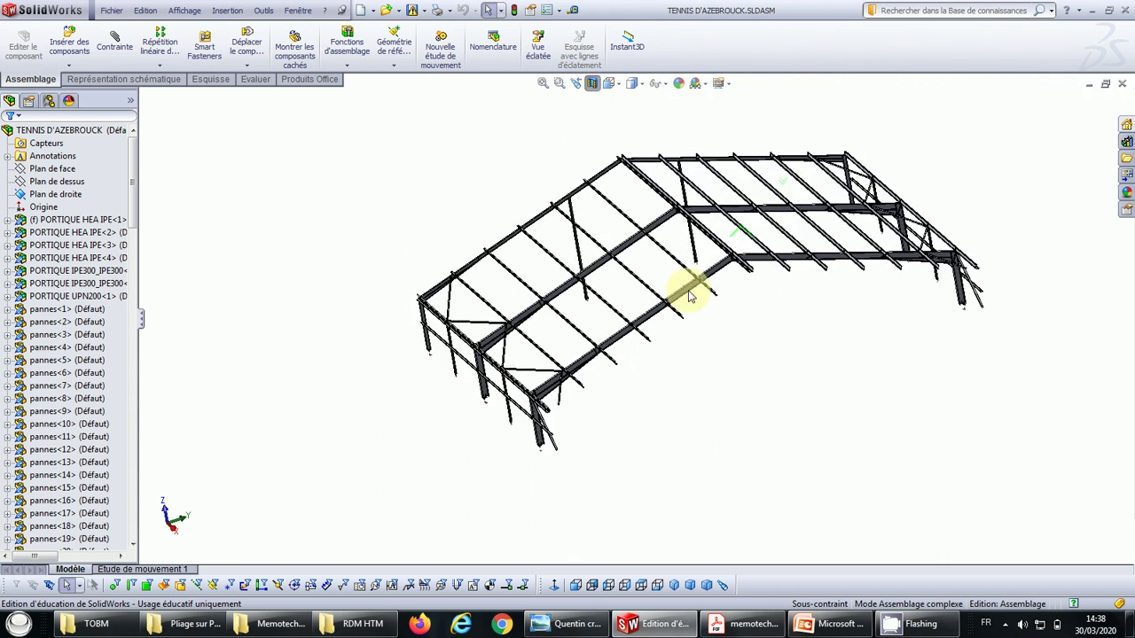
# - Turn off the section view and show the complete hall from its long side
pyautogui.click(610, 83)
pyautogui.click(592, 85)
pyautogui.click(592, 84)
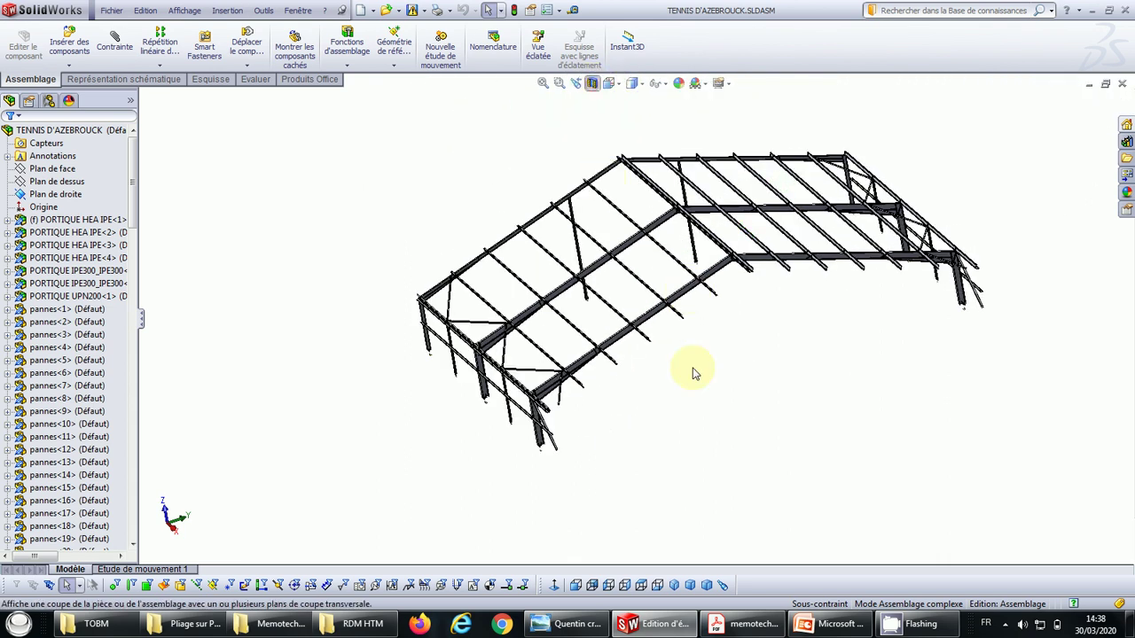
pyautogui.moveTo(722, 393); pyautogui.dragTo(760, 380, button='middle')
pyautogui.scroll(-2, 646, 393)
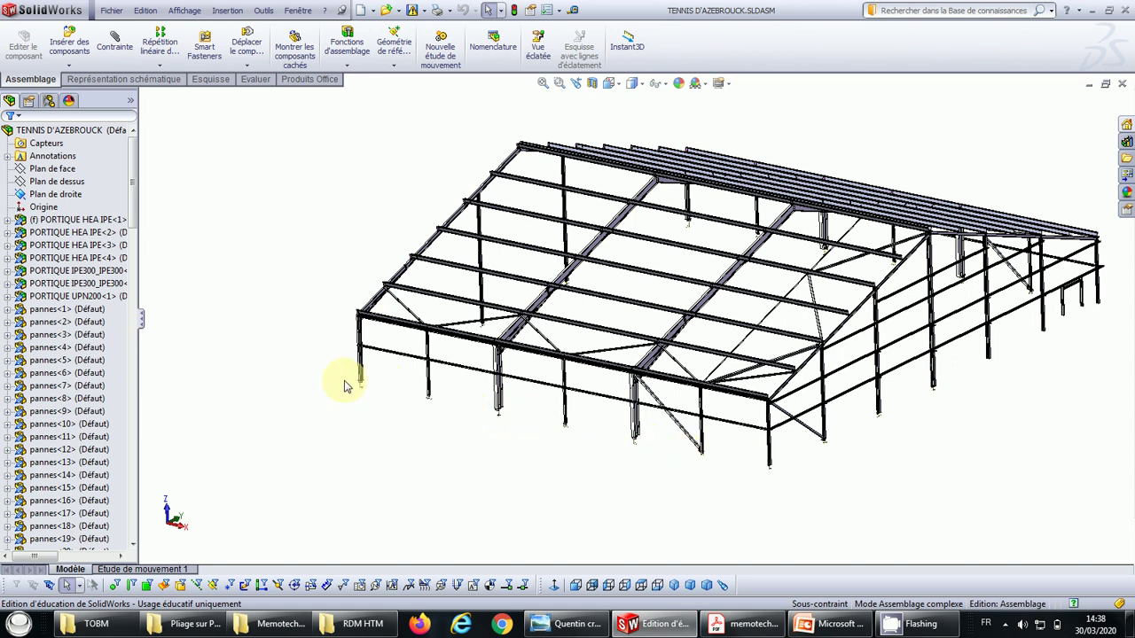
# - Examine the tennis hall from its gable corner and recheck the definitions on the exercise sheet in the photo viewer
pyautogui.moveTo(818, 418); pyautogui.dragTo(732, 459, button='middle')
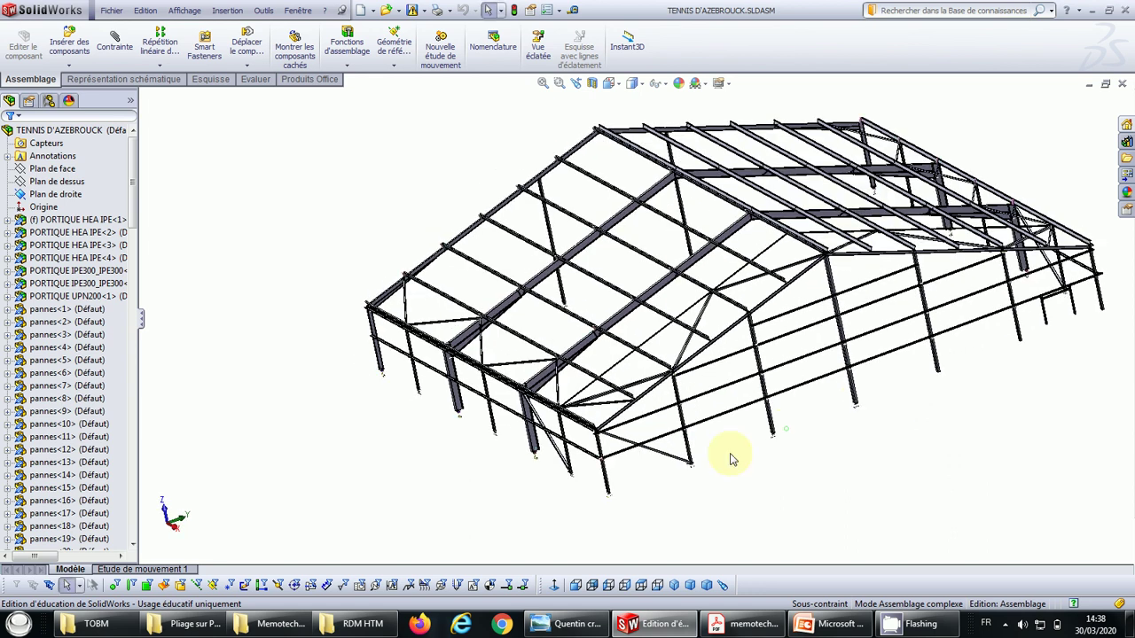
pyautogui.scroll(-3, 818, 278)
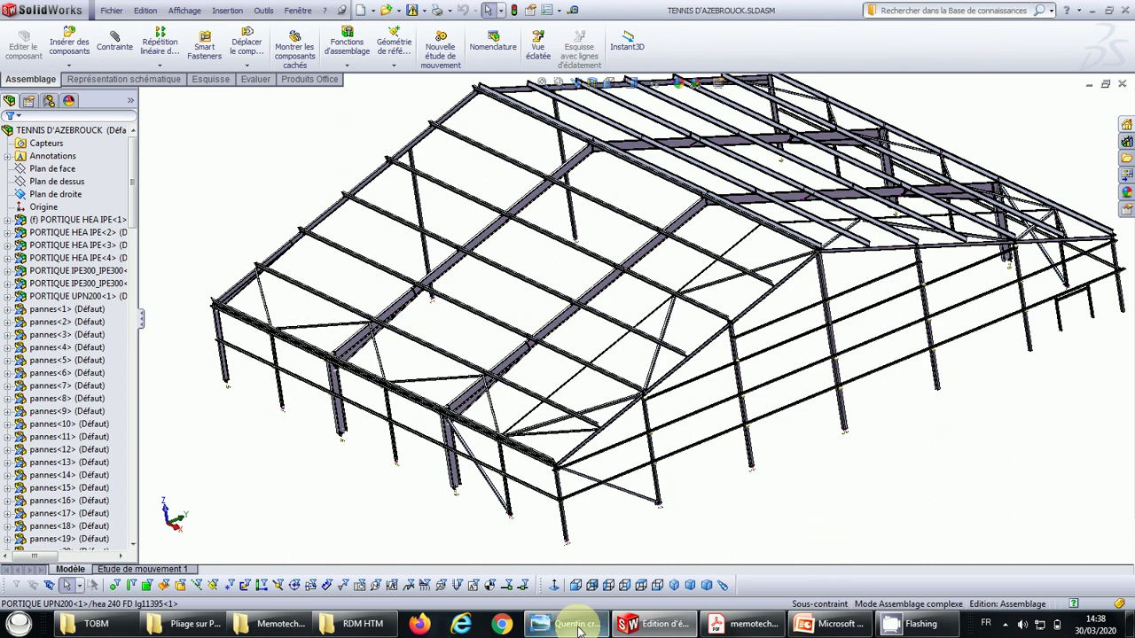
pyautogui.click(567, 549)
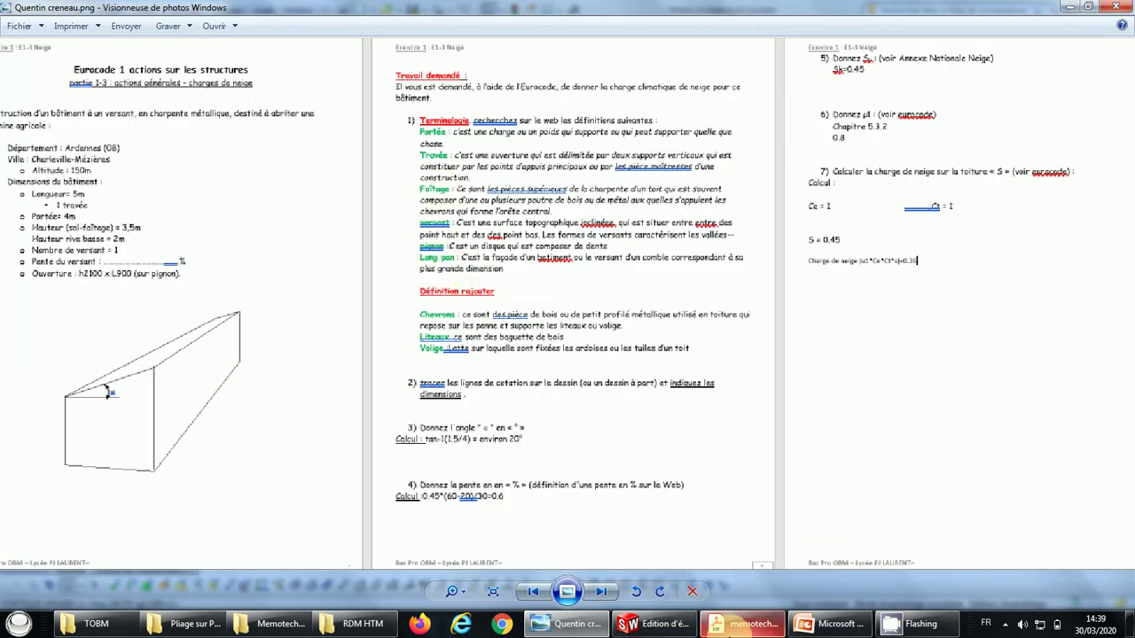
pyautogui.click(656, 623)
pyautogui.scroll(-3, 836, 353)
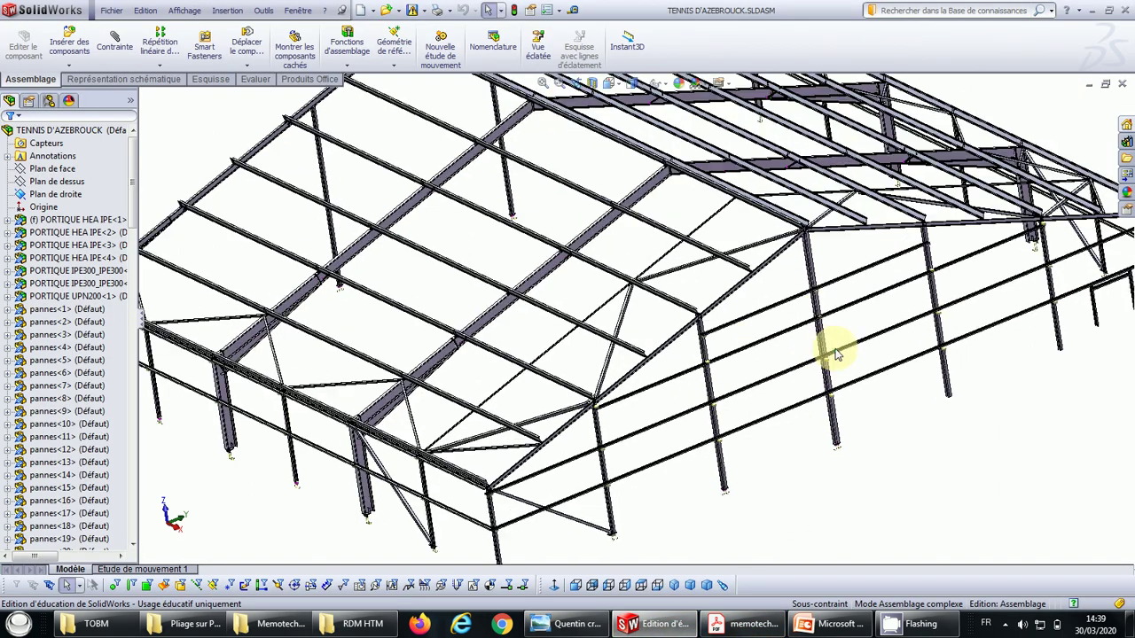
pyautogui.scroll(3, 836, 353)
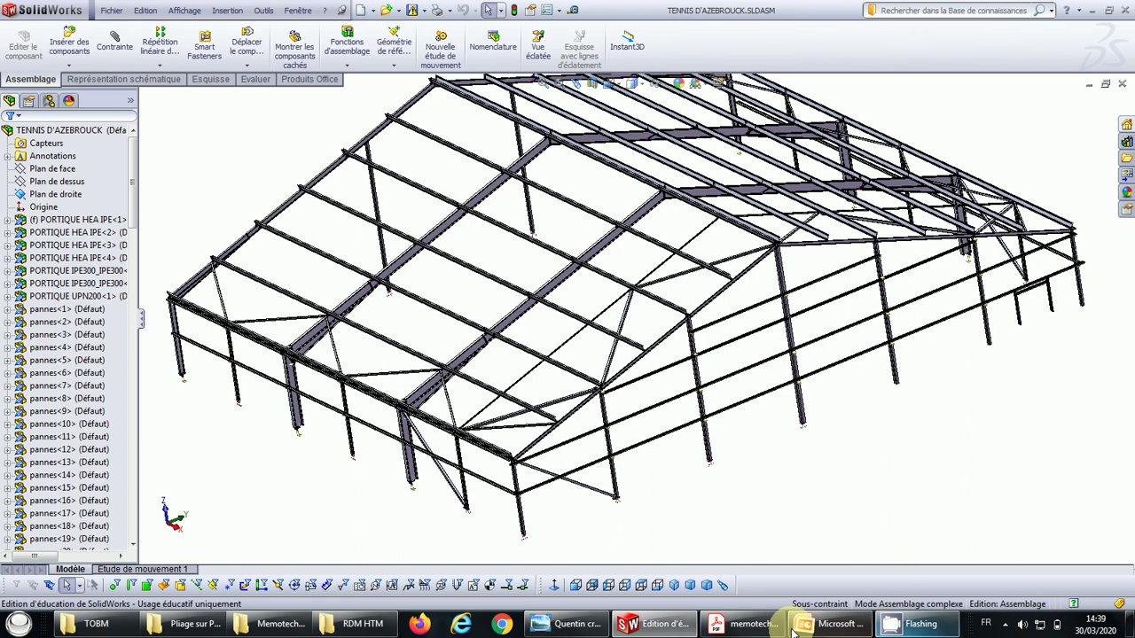
# - Consult the drawings of two-slope and multi-slope buildings in the Memotech PDF and compare them with the tennis hall's roof in SolidWorks
pyautogui.click(744, 623)
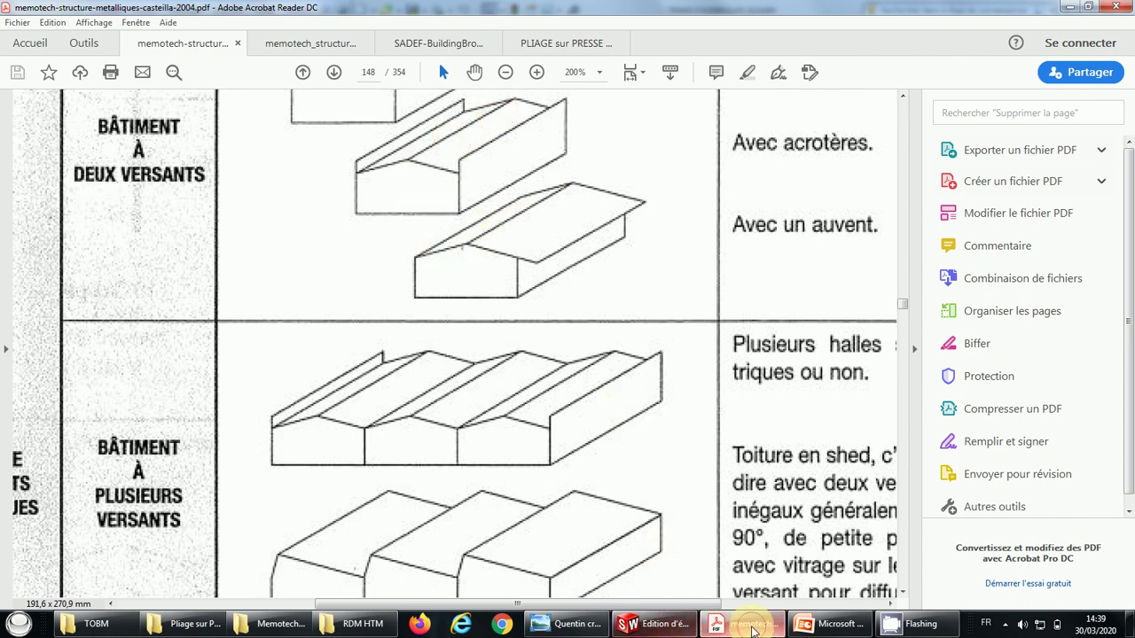
pyautogui.click(751, 627)
pyautogui.scroll(-3, 612, 341)
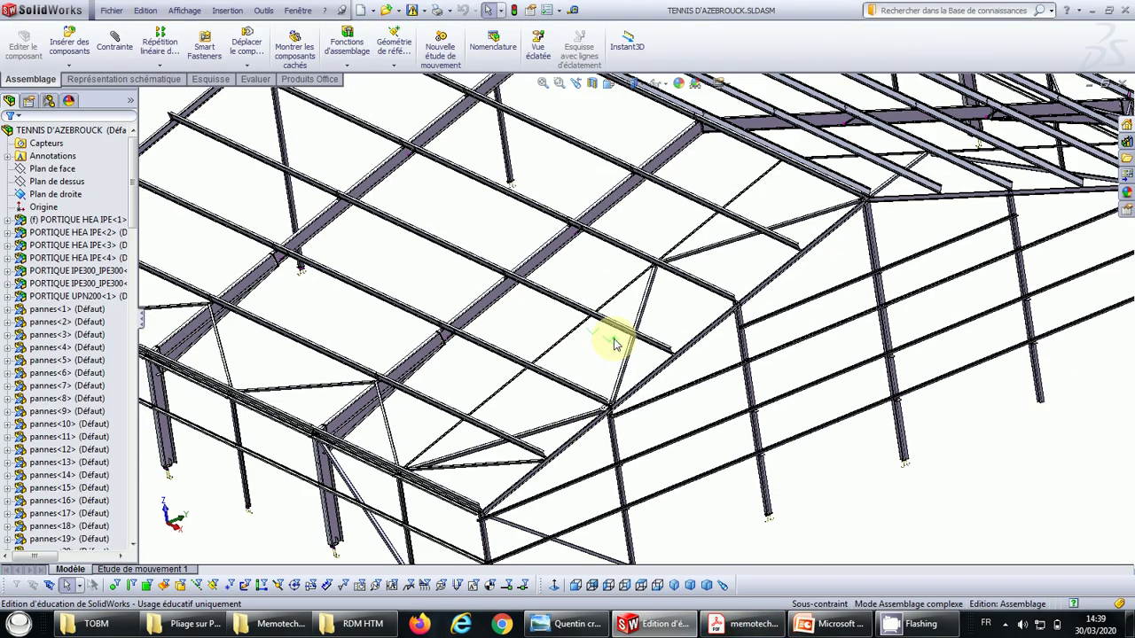
pyautogui.scroll(3, 612, 342)
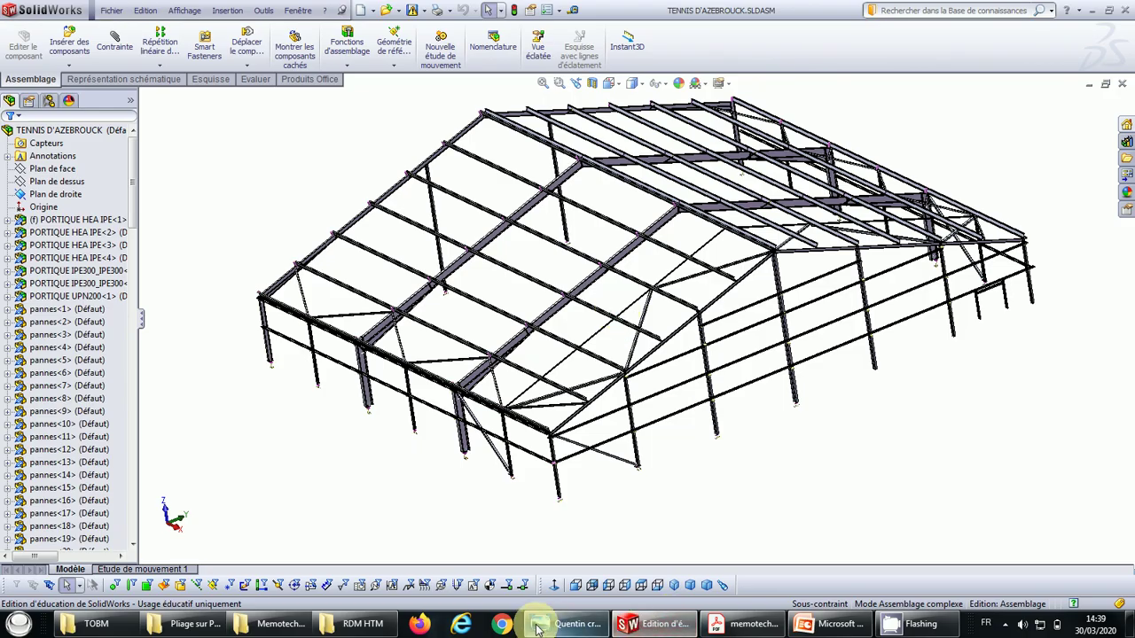
# - Switch to the PowerPoint presentation Tennis hazebrouck.pptx and show the slides from slide 5 (Vue sur bâtiment existant) to Portiques courants
pyautogui.click(833, 624)
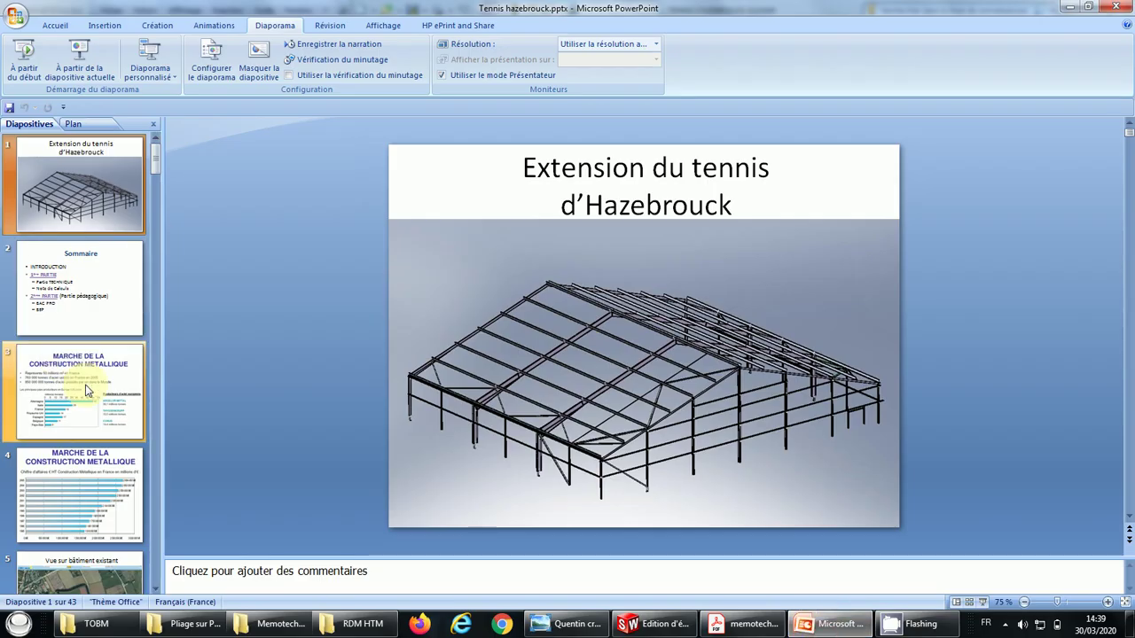
pyautogui.scroll(-4, 128, 302)
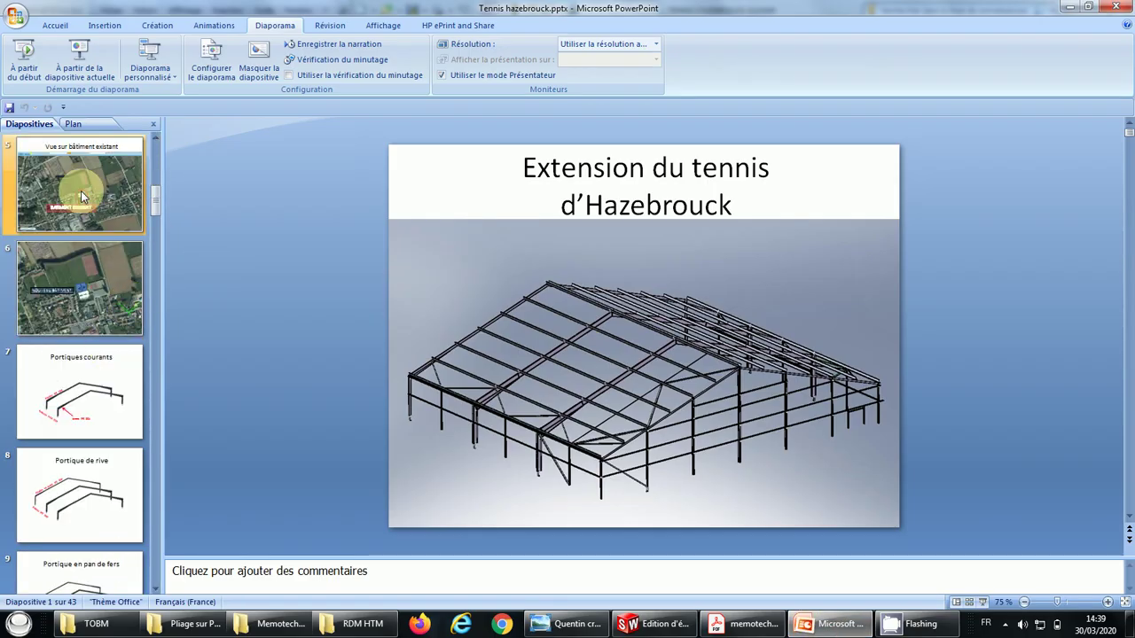
pyautogui.click(81, 193)
pyautogui.click(75, 62)
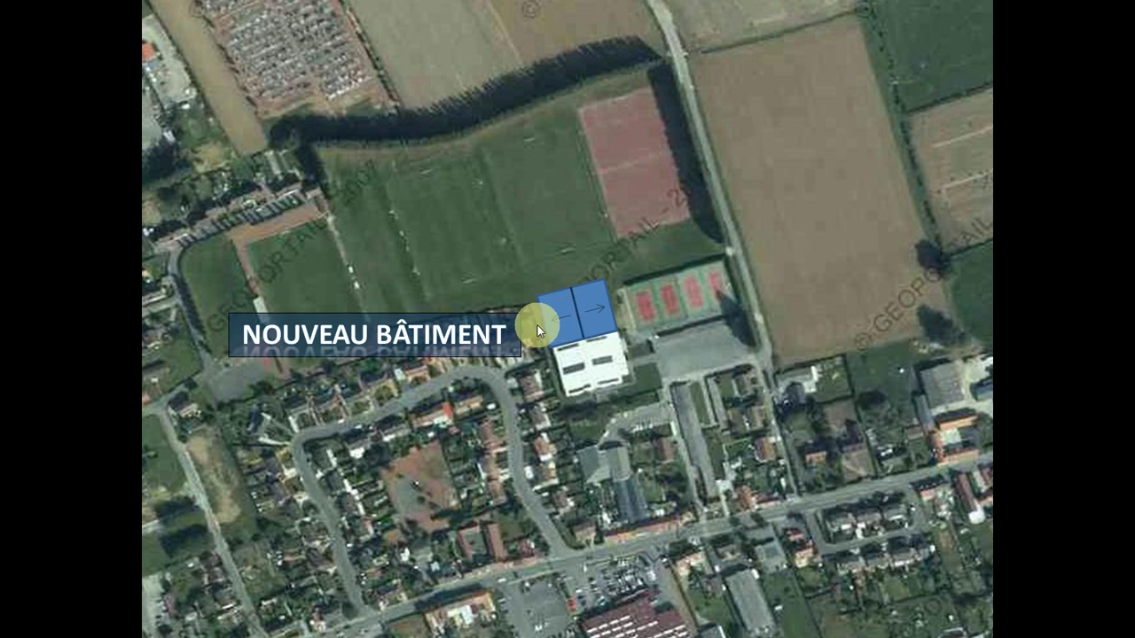
pyautogui.click(583, 333)
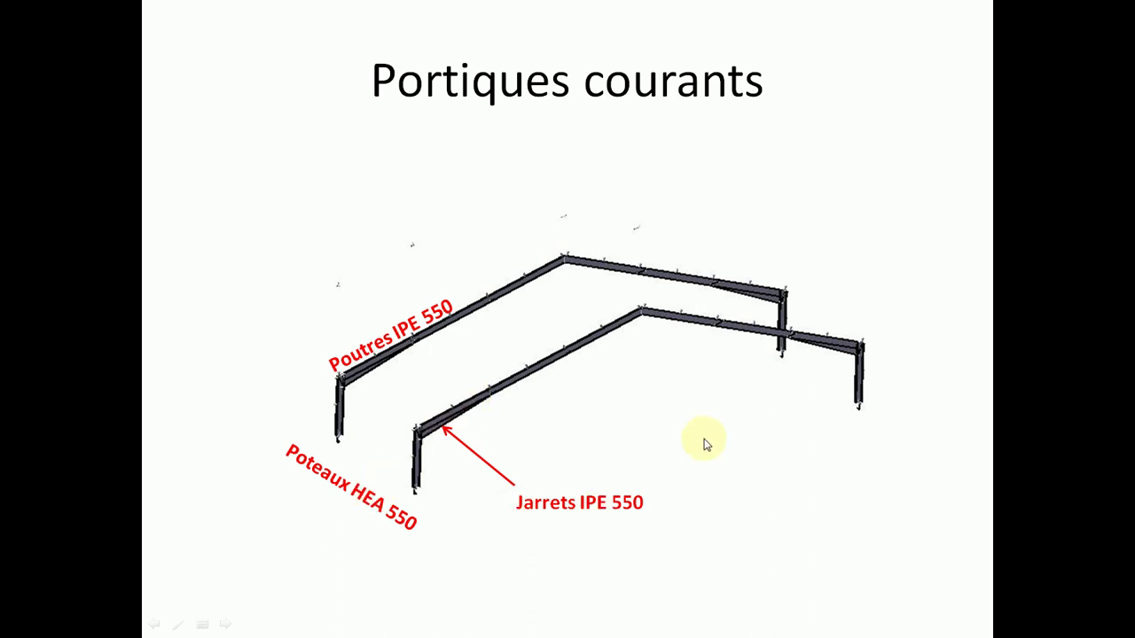
# - End the slide show, return to SolidWorks and open the portal frame's haunch part jarret2 from the assembly
pyautogui.press('Escape')
pyautogui.click(656, 623)
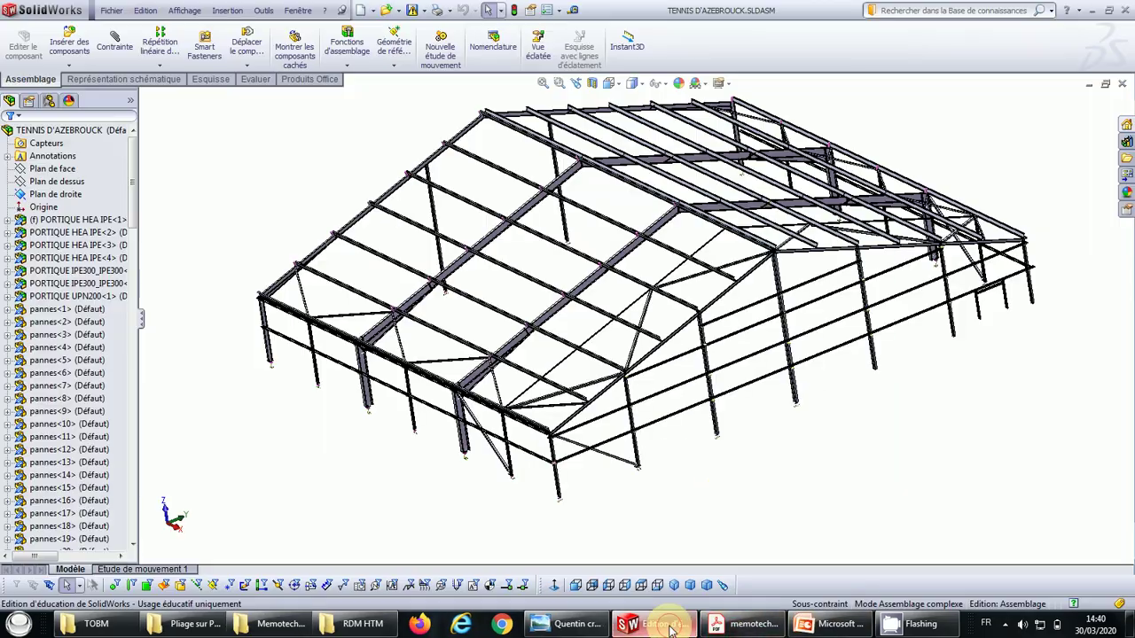
pyautogui.scroll(2, 481, 356)
pyautogui.scroll(-6, 552, 363)
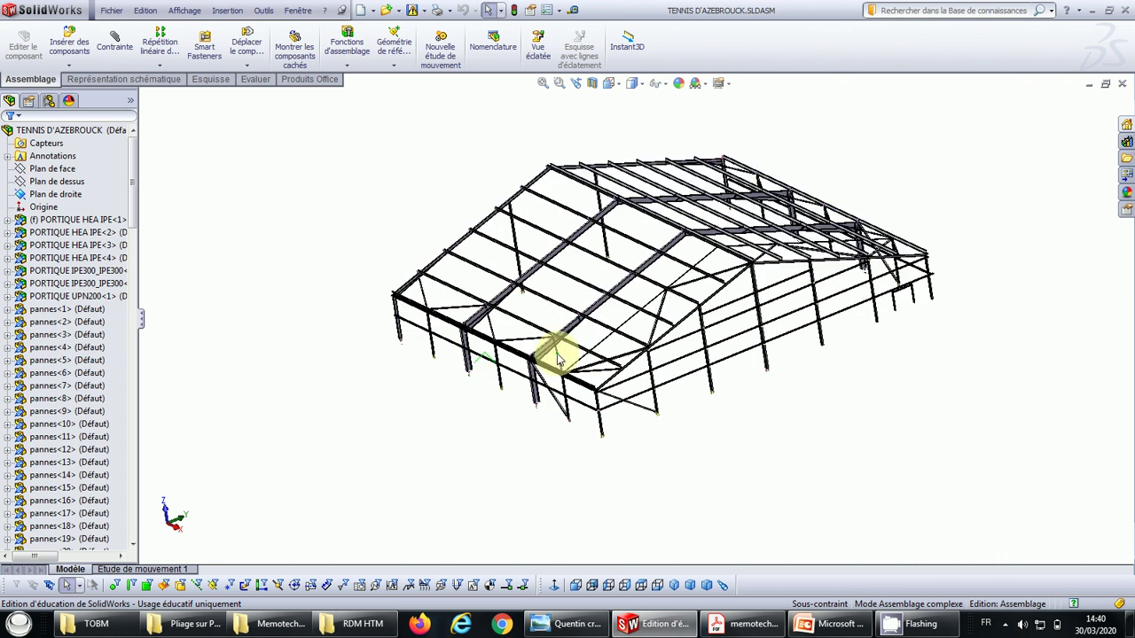
pyautogui.scroll(-3, 567, 333)
pyautogui.click(587, 335)
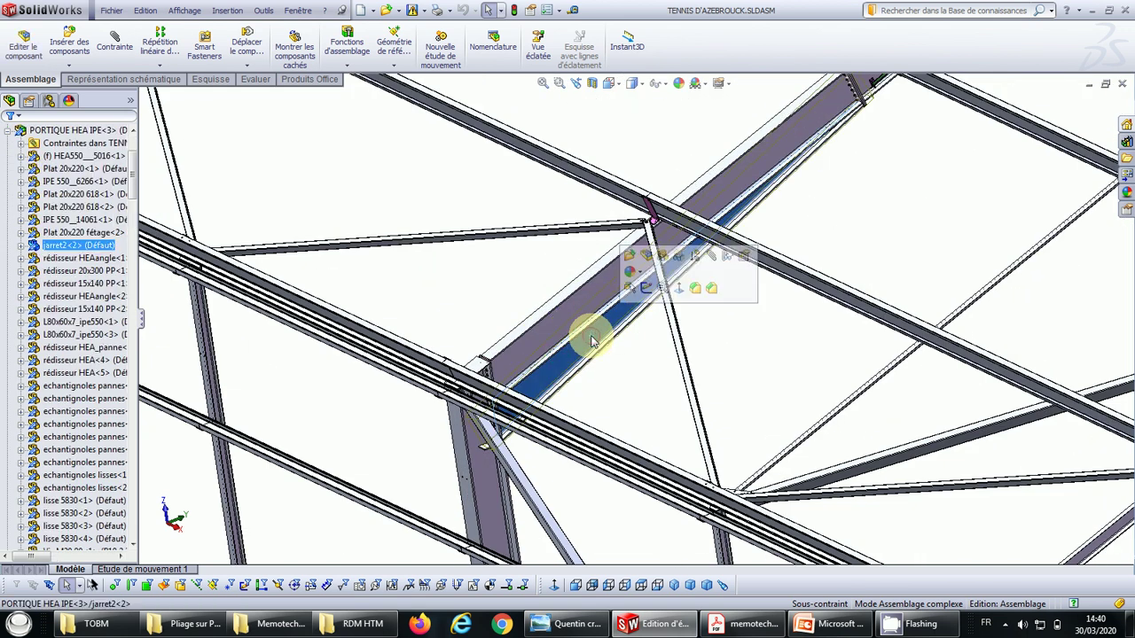
pyautogui.rightClick(591, 337)
pyautogui.click(601, 278)
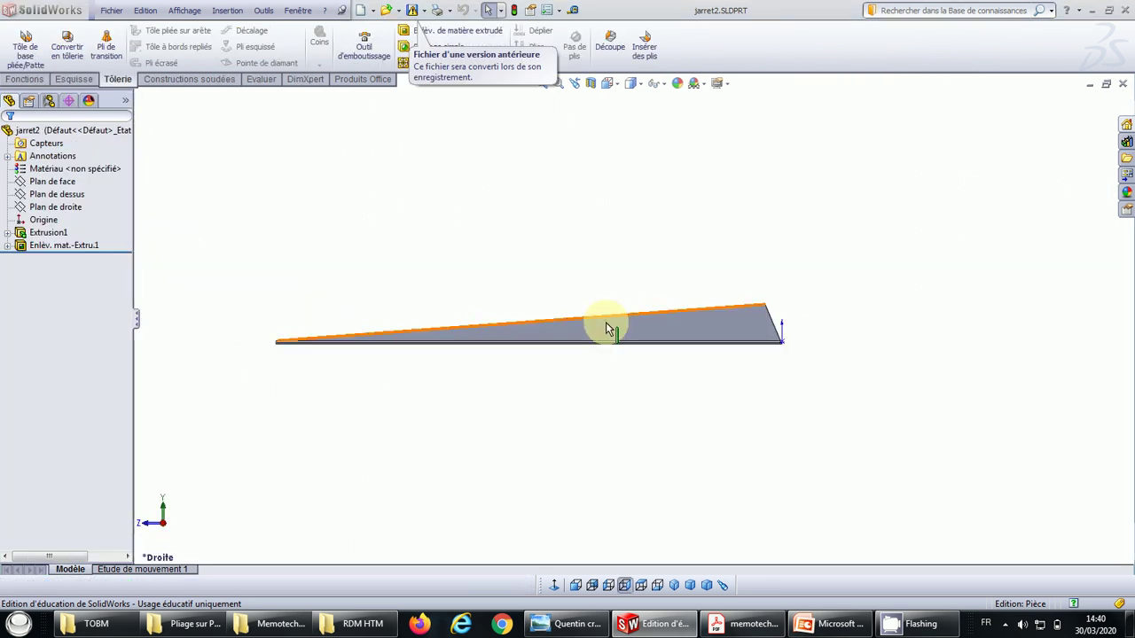
# - Examine the haunch's tapered shape, then review the definition of Extrusion1 and its I-profile sketch and accept it unchanged
pyautogui.moveTo(606, 321)
pyautogui.mouseDown(button='middle')
pyautogui.moveTo(666, 390)
pyautogui.moveTo(638, 358)
pyautogui.moveTo(535, 345)
pyautogui.moveTo(521, 403)
pyautogui.mouseUp(button='middle')
pyautogui.scroll(-5, 659, 398)
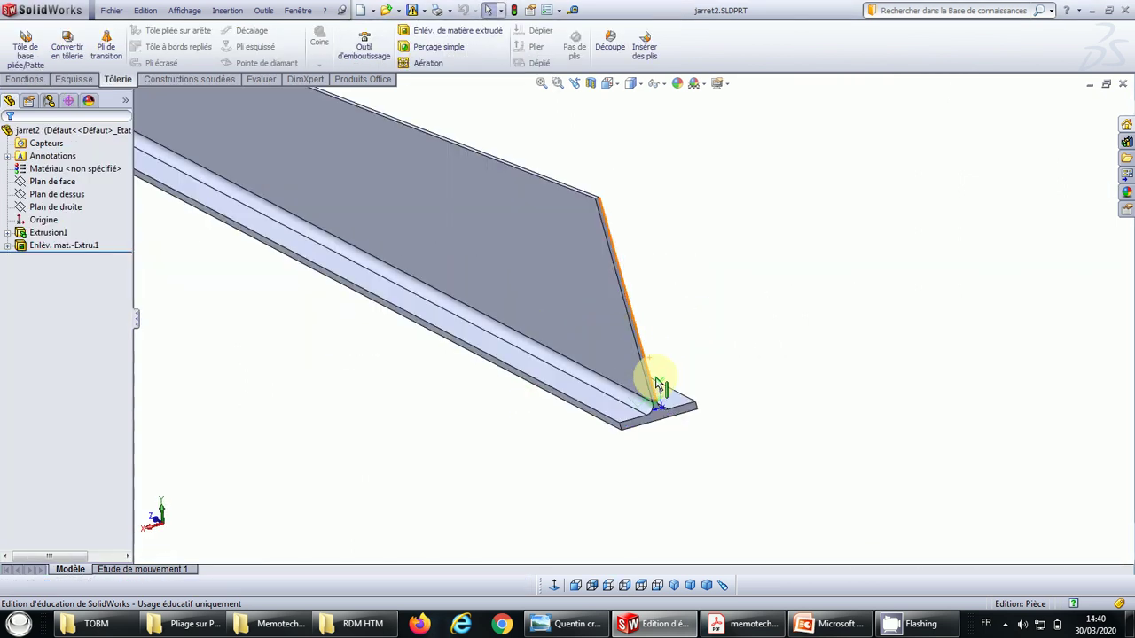
pyautogui.click(8, 246)
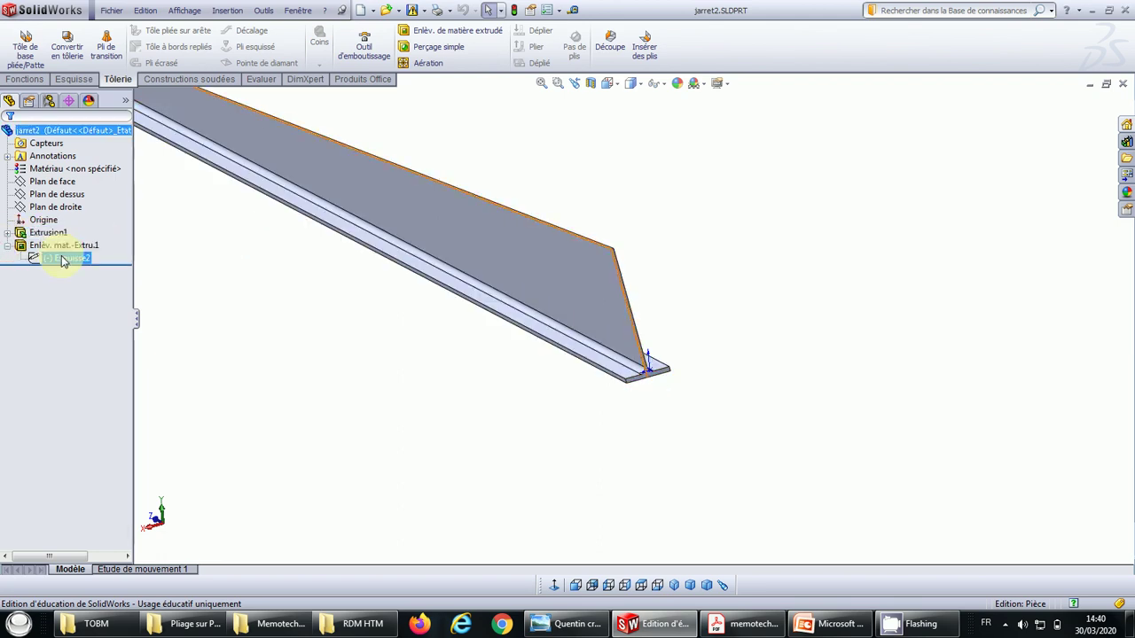
pyautogui.click(8, 233)
pyautogui.click(39, 236)
pyautogui.rightClick(39, 236)
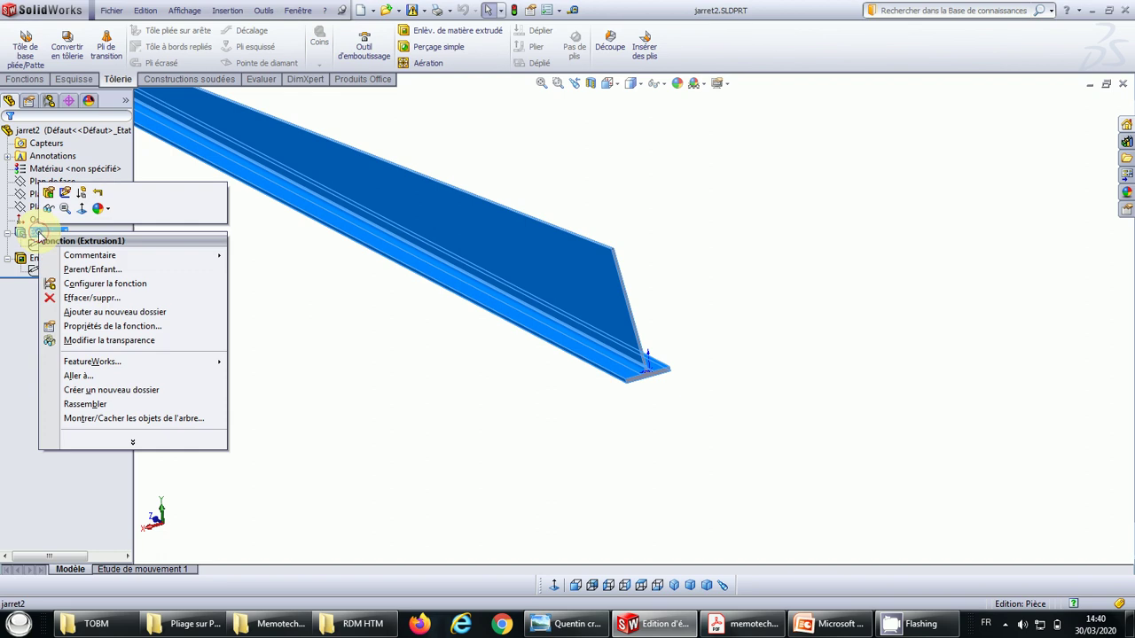
pyautogui.click(44, 197)
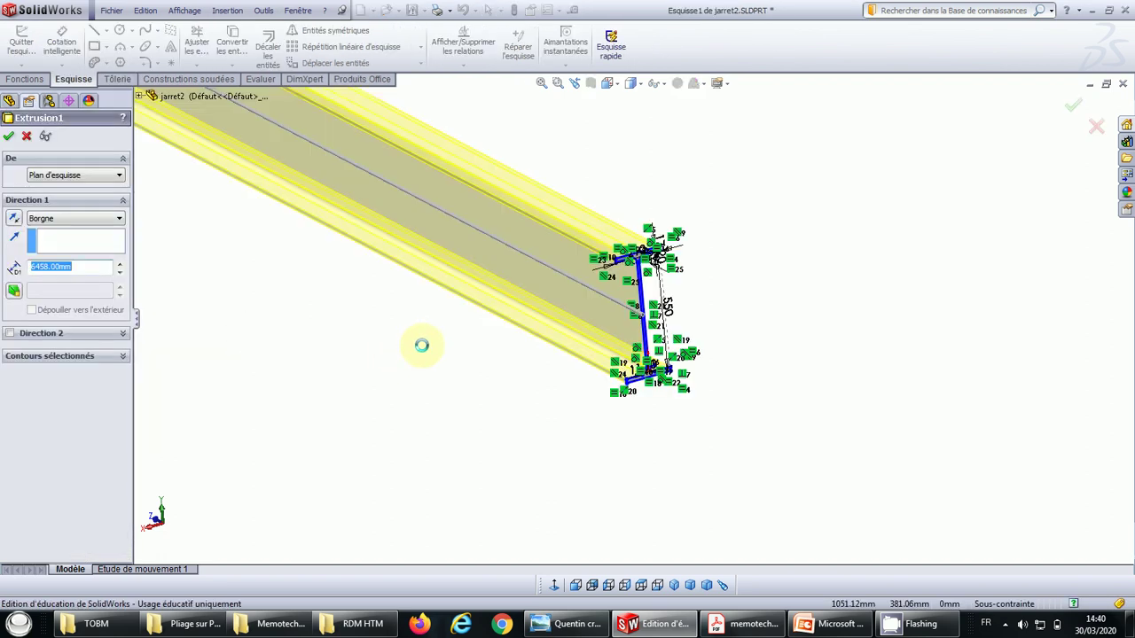
pyautogui.scroll(-1, 424, 346)
pyautogui.scroll(6, 424, 350)
pyautogui.moveTo(552, 373); pyautogui.dragTo(562, 345, button='middle')
pyautogui.click(9, 137)
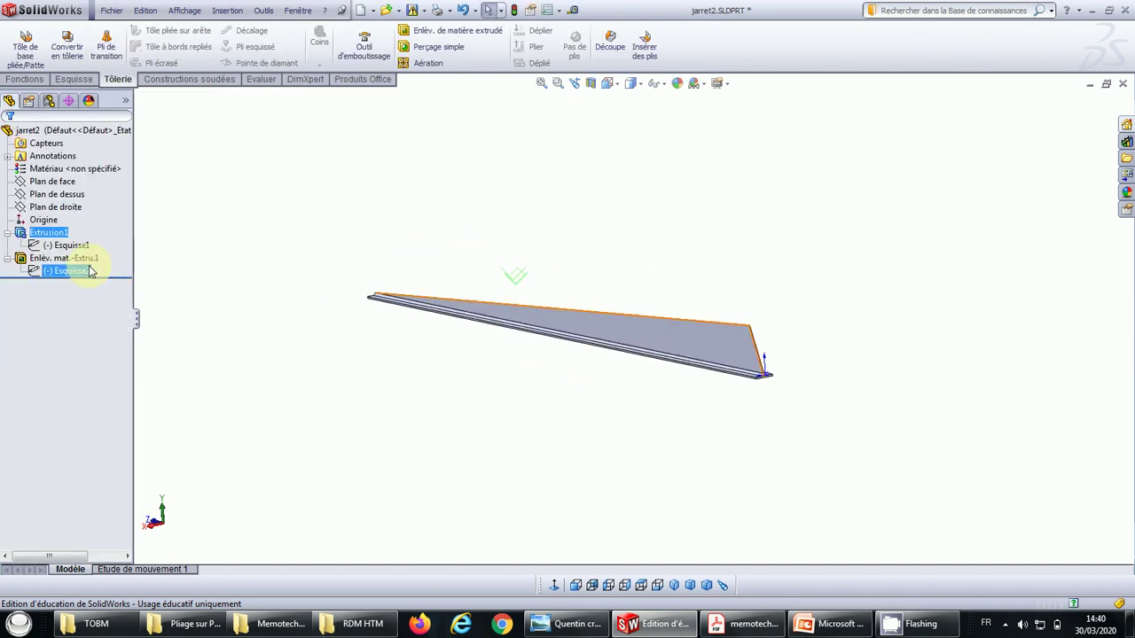
# - Review the definition of the cut Enlèv. mat.-Extru.1 that tapers the haunch and leave it without changes
pyautogui.click(76, 272)
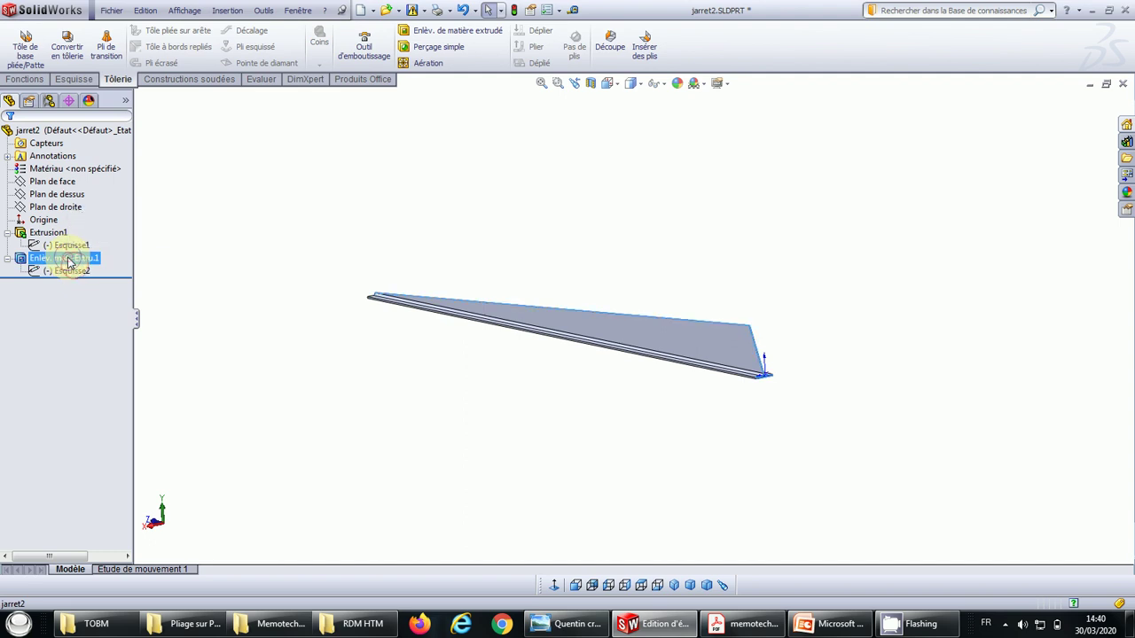
pyautogui.rightClick(75, 270)
pyautogui.click(82, 220)
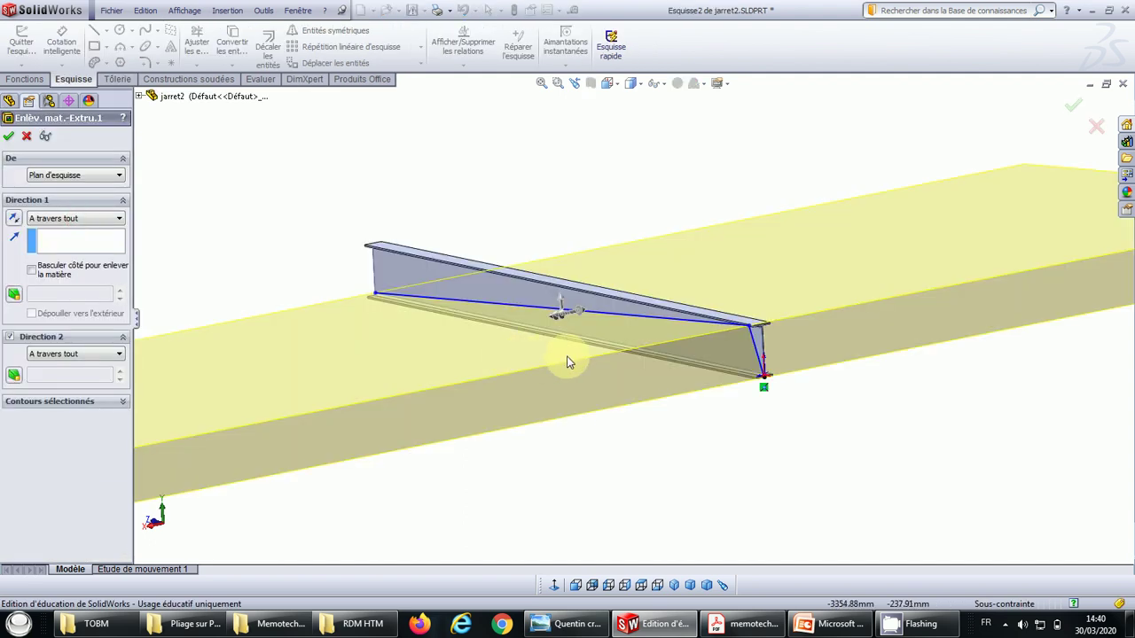
pyautogui.moveTo(719, 422); pyautogui.dragTo(757, 400, button='middle')
pyautogui.click(1096, 126)
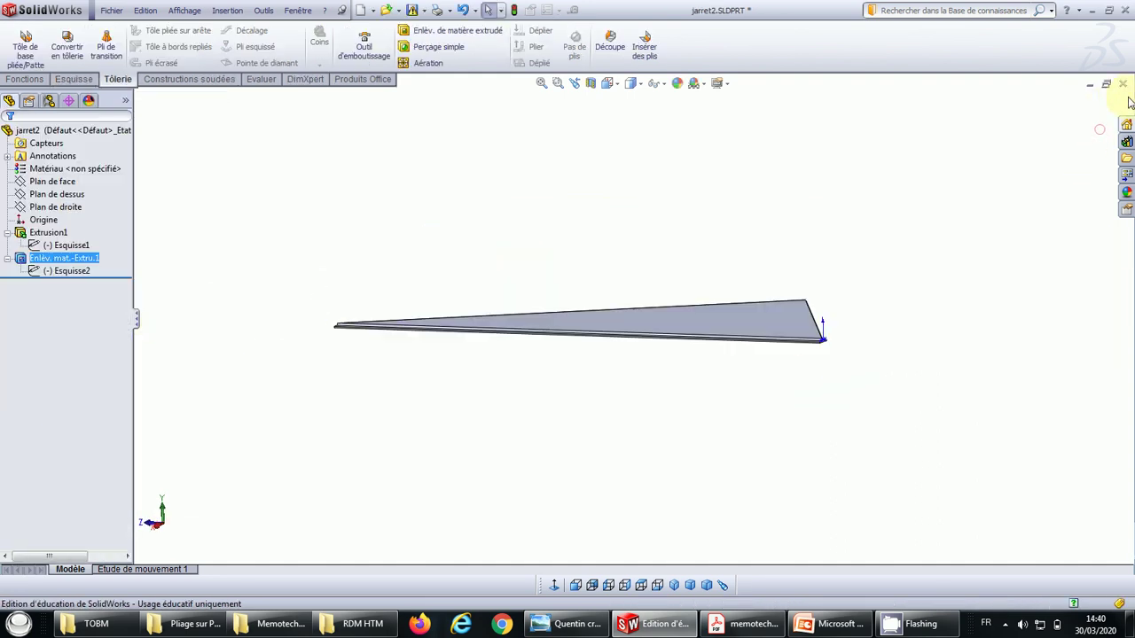
# - Close jarret2 without saving, rebuild the tennis hall assembly and view the haunch under the rafter
pyautogui.click(1124, 84)
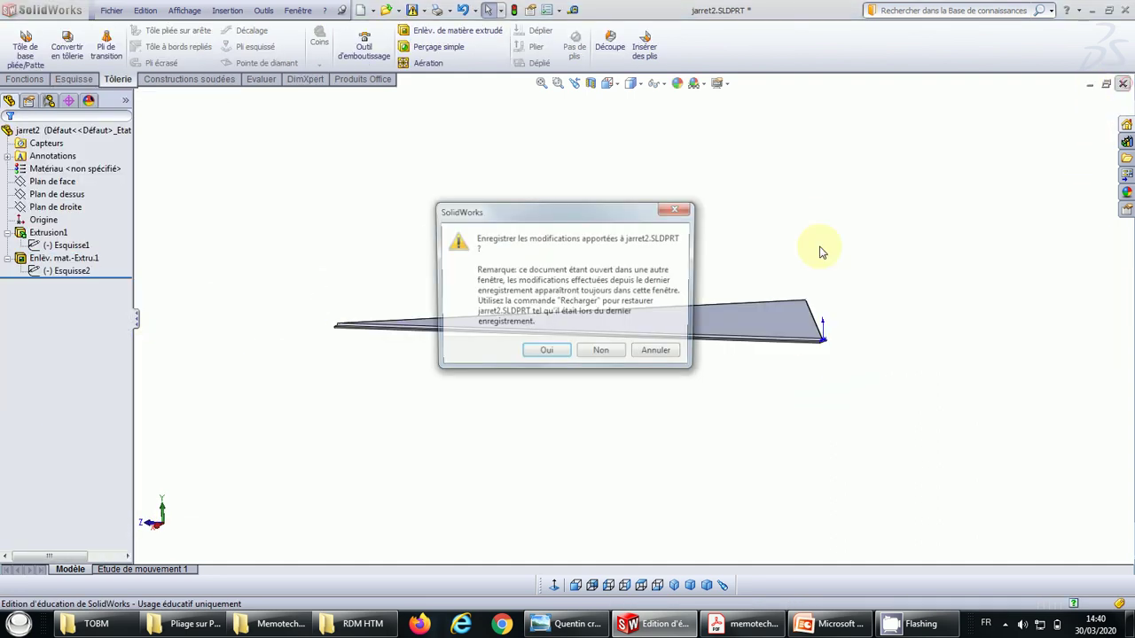
pyautogui.click(598, 353)
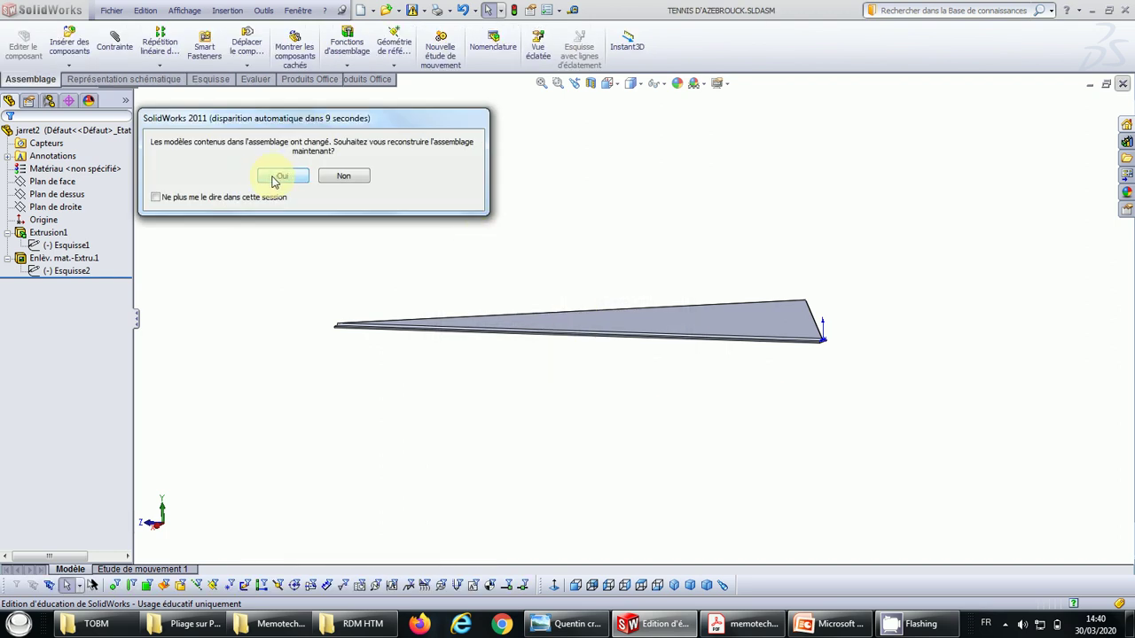
pyautogui.click(280, 176)
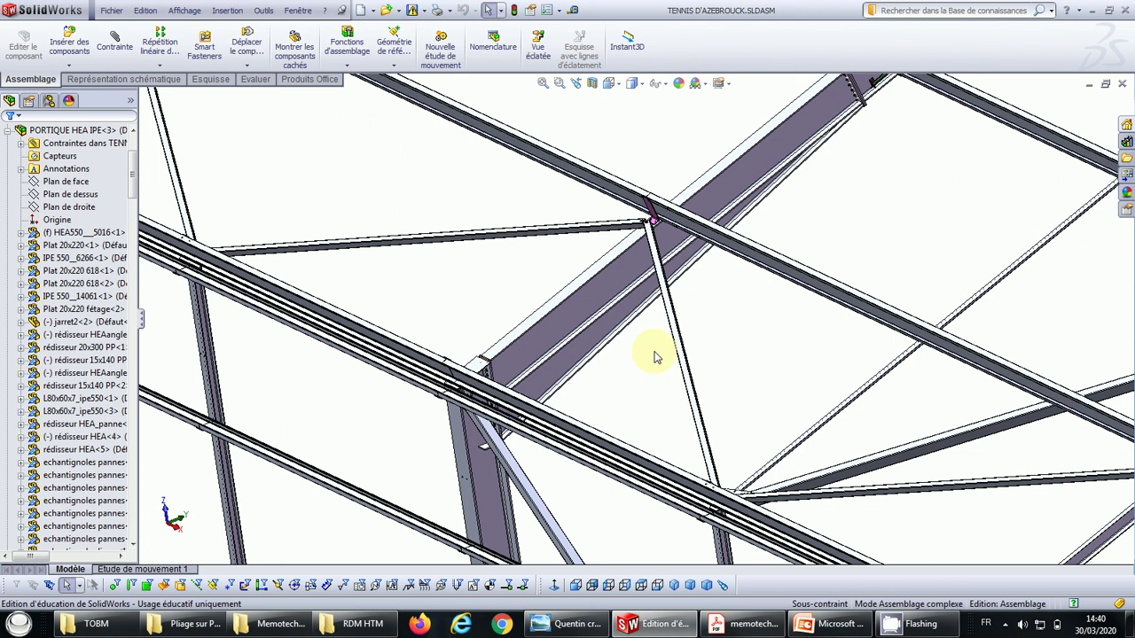
pyautogui.scroll(-4, 656, 355)
pyautogui.scroll(4, 652, 353)
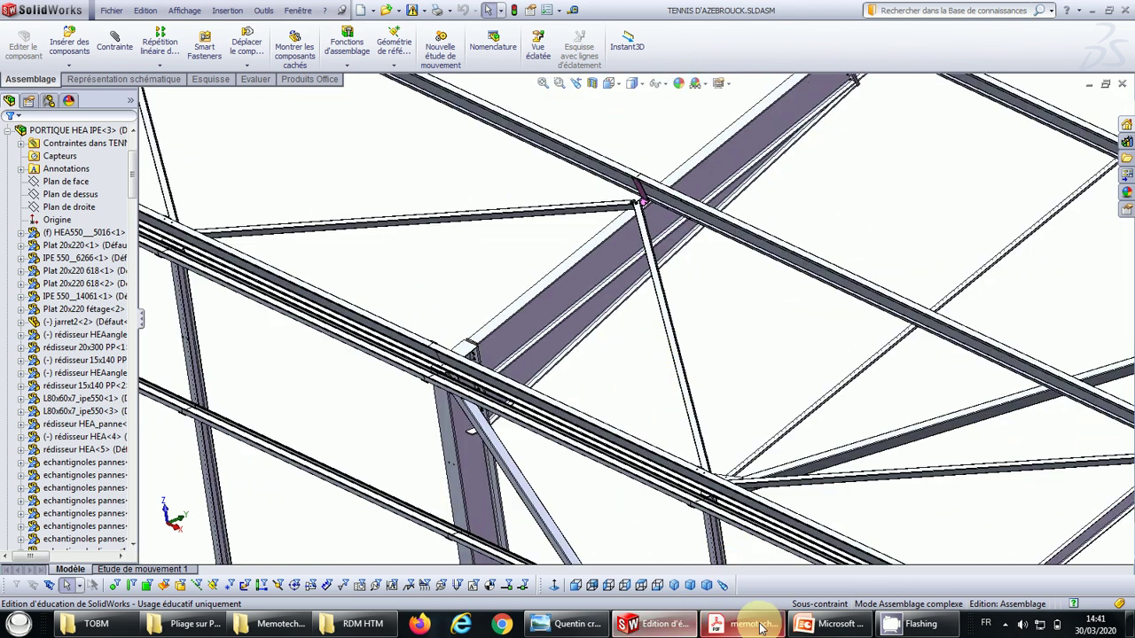
# - Switch to the PowerPoint presentation and resume the slide show from Portiques courants to the Portique de rive slide
pyautogui.click(833, 624)
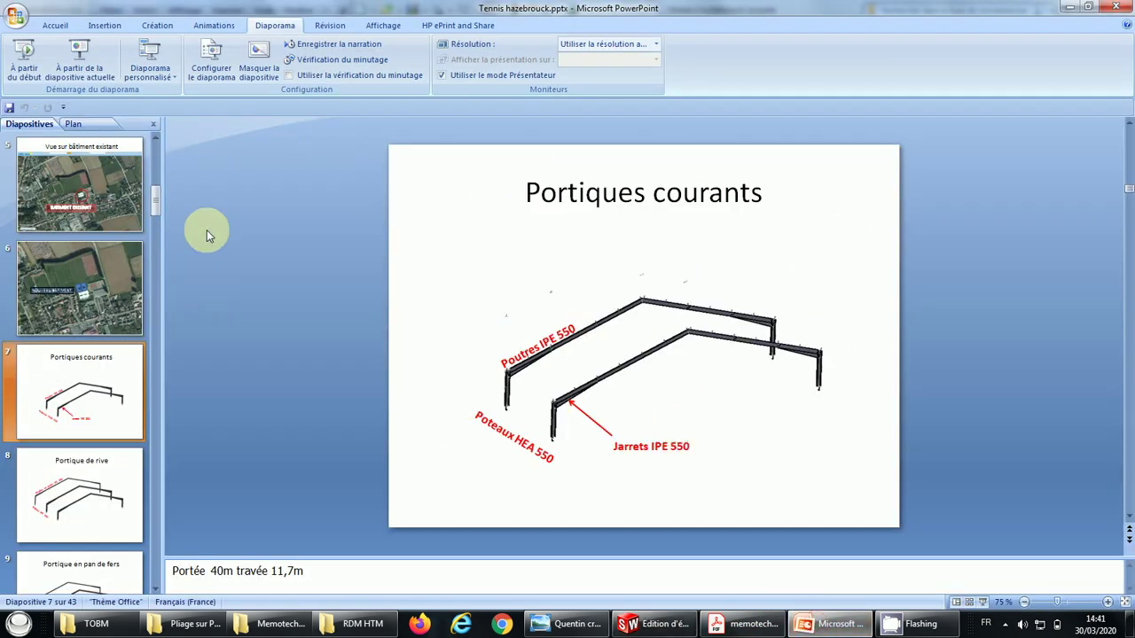
pyautogui.click(111, 67)
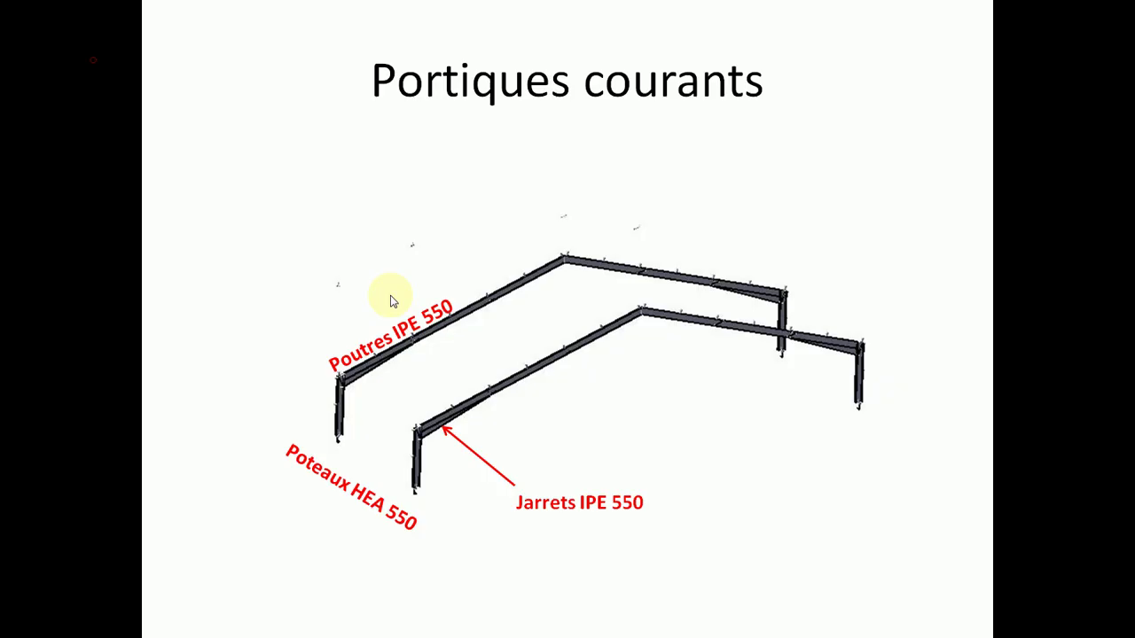
pyautogui.click(669, 443)
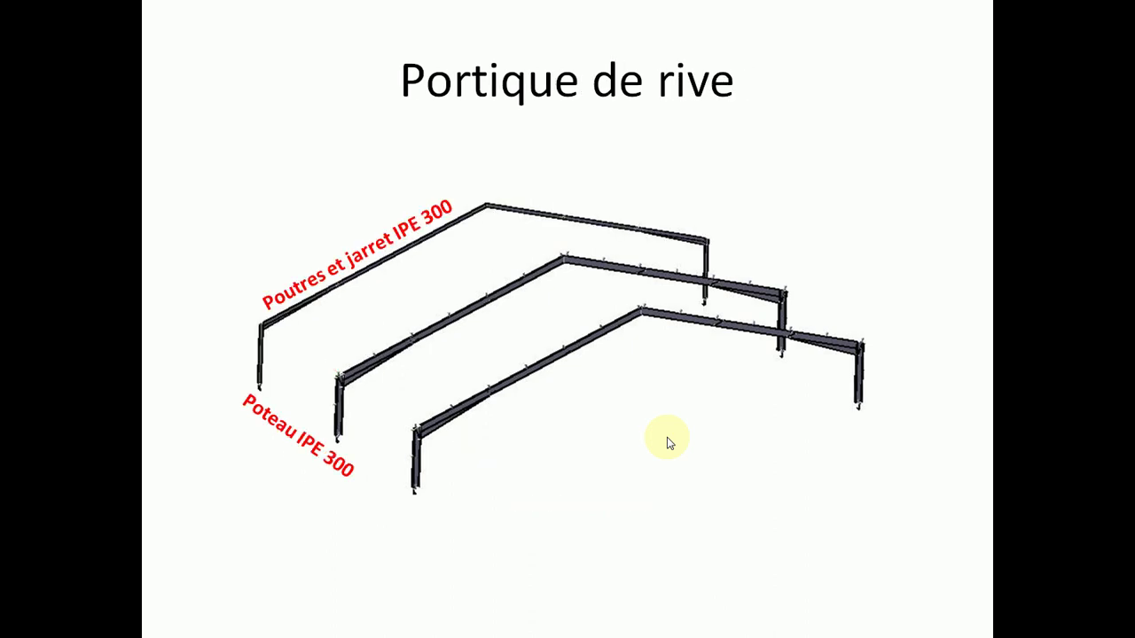
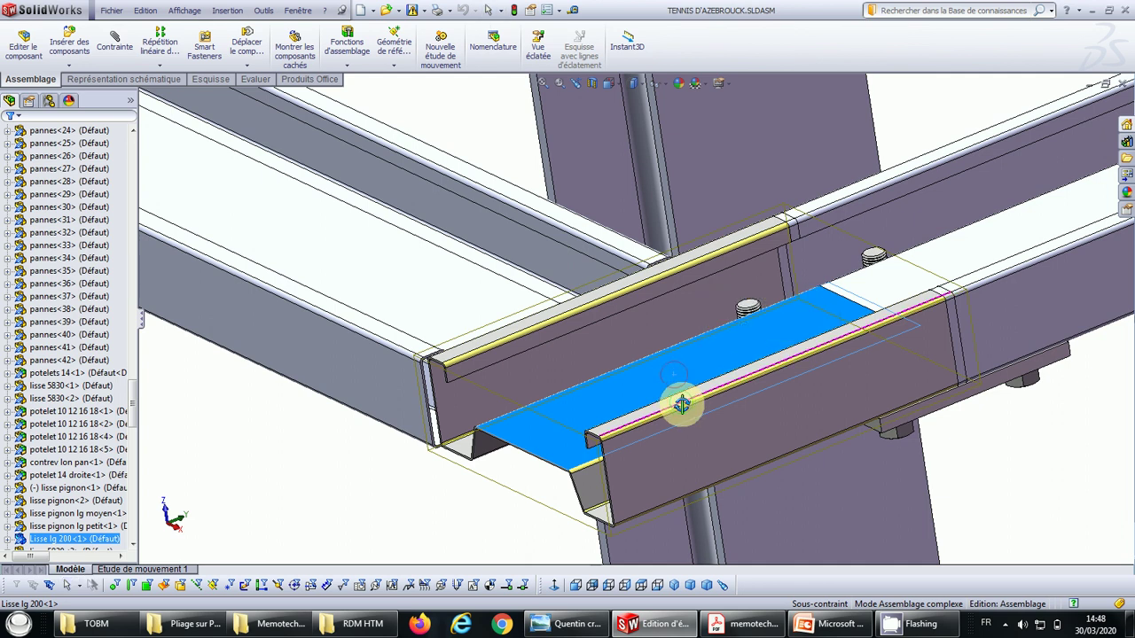
# - Examine the Lisse lg 200 connecting piece at its bolted rail joint and the surrounding portal frame connection from below and above
pyautogui.moveTo(681, 404); pyautogui.dragTo(734, 322, button='middle')
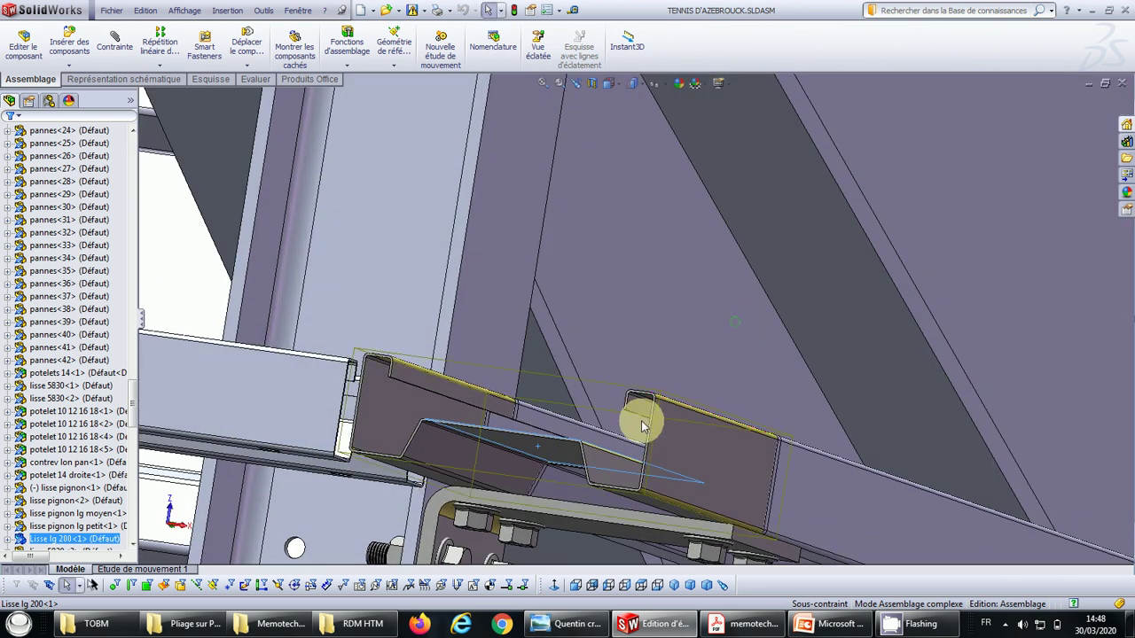
pyautogui.scroll(-4, 642, 421)
pyautogui.scroll(7, 638, 425)
pyautogui.moveTo(636, 421)
pyautogui.mouseDown(button='middle')
pyautogui.moveTo(635, 410)
pyautogui.moveTo(635, 437)
pyautogui.mouseUp(button='middle')
pyautogui.scroll(4, 634, 437)
pyautogui.scroll(6, 633, 437)
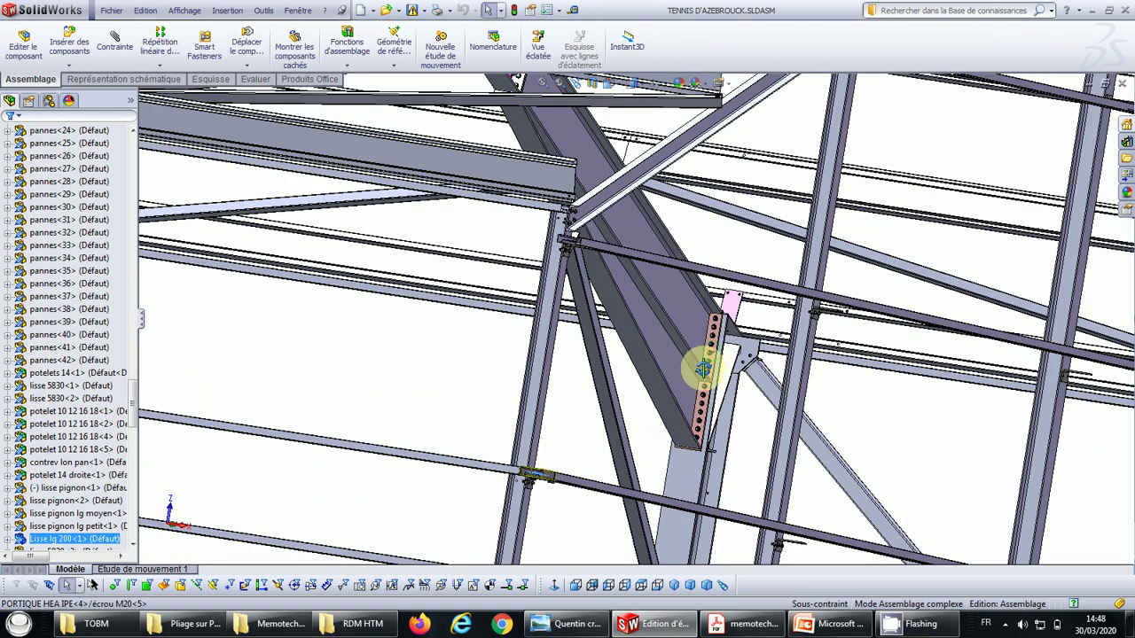
pyautogui.moveTo(703, 368); pyautogui.dragTo(759, 516, button='middle')
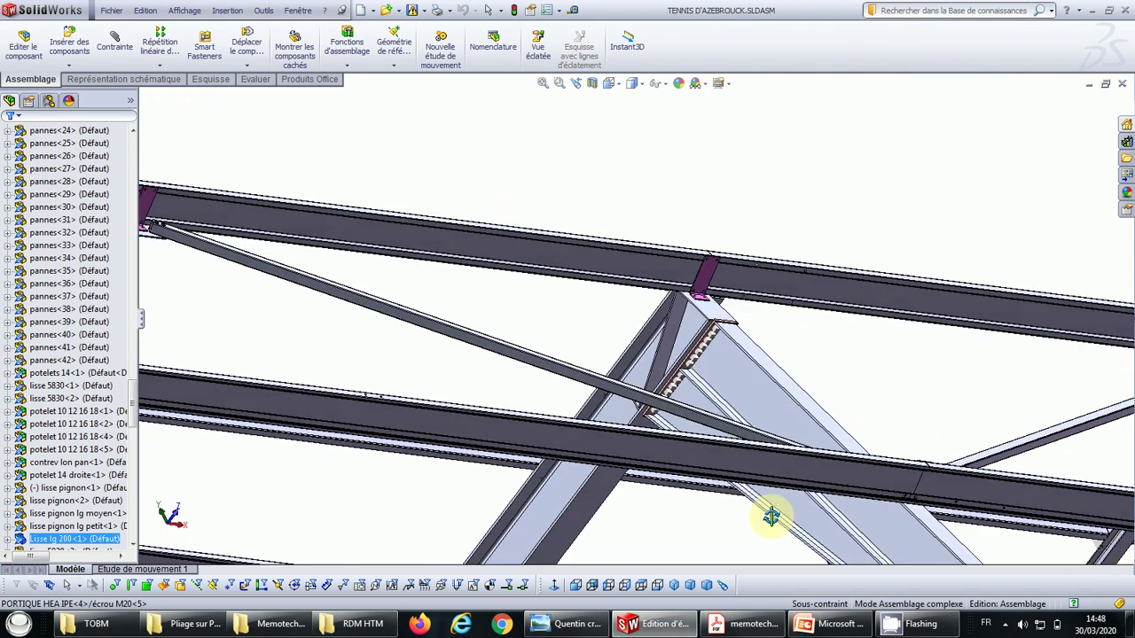
# - Section the tennis hall assembly along Plan de droite with a 0.00 mm offset
pyautogui.scroll(-2, 681, 363)
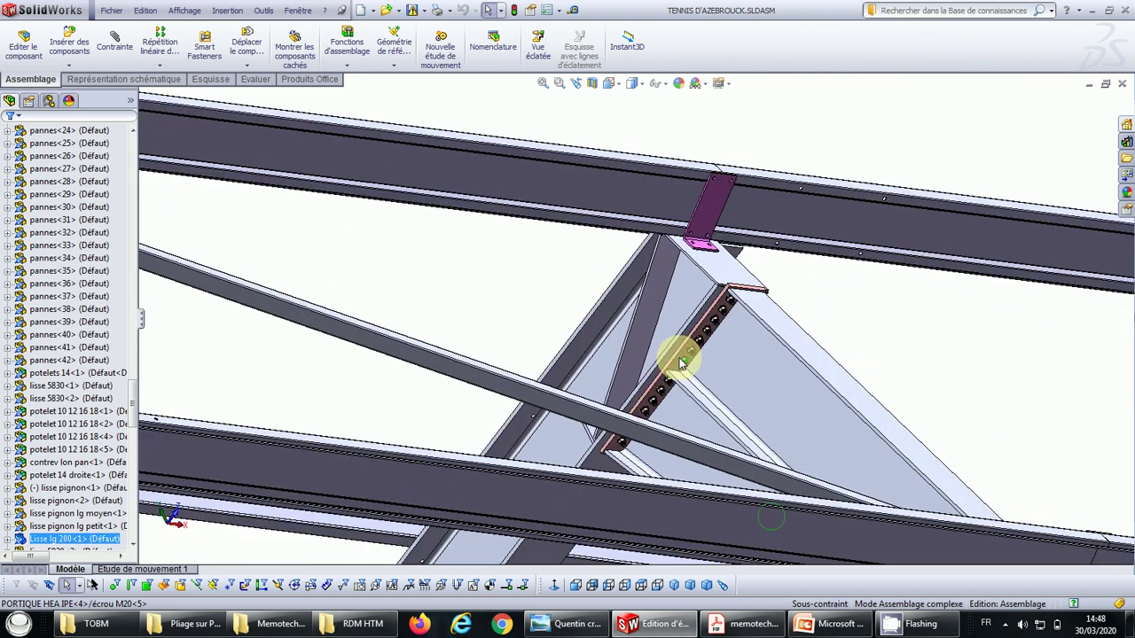
pyautogui.click(618, 86)
pyautogui.click(590, 85)
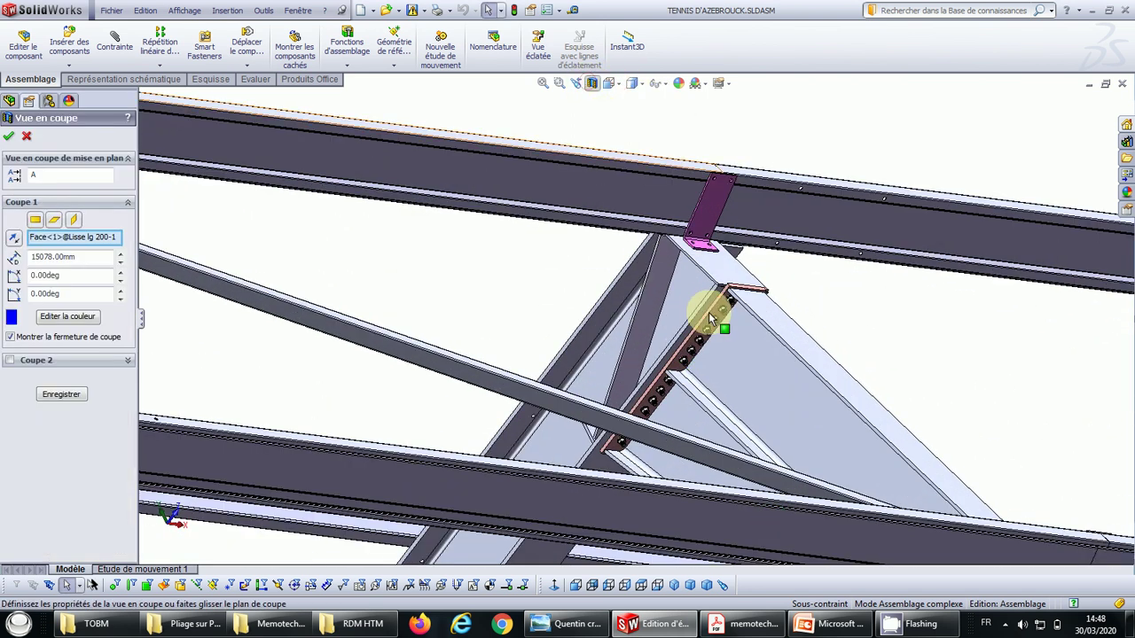
pyautogui.scroll(10, 763, 302)
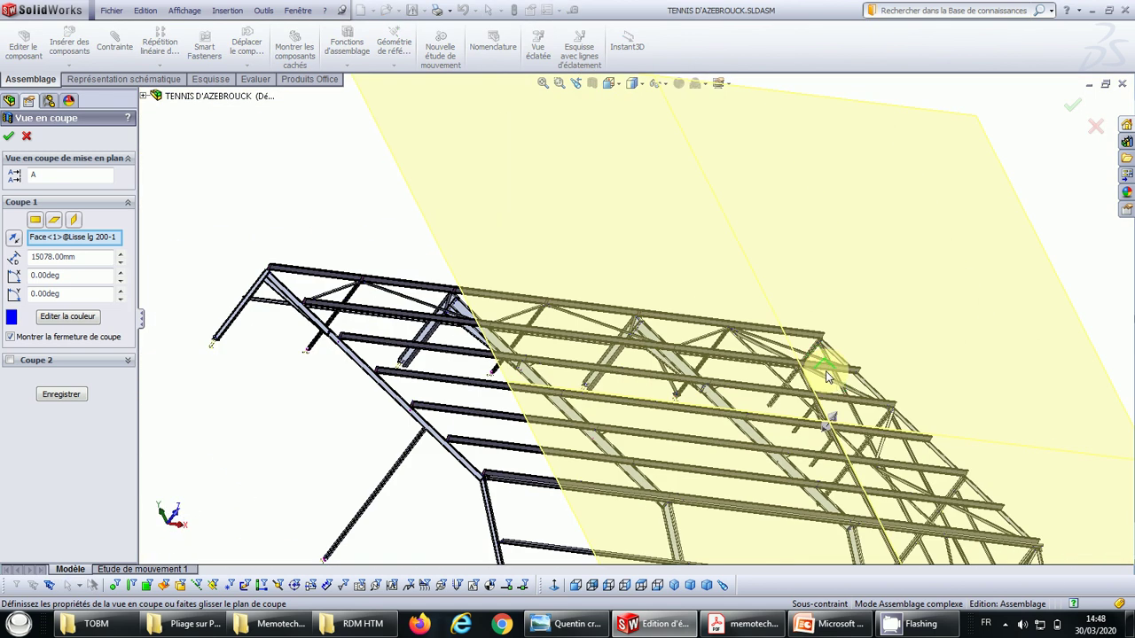
pyautogui.scroll(3, 651, 319)
pyautogui.click(35, 222)
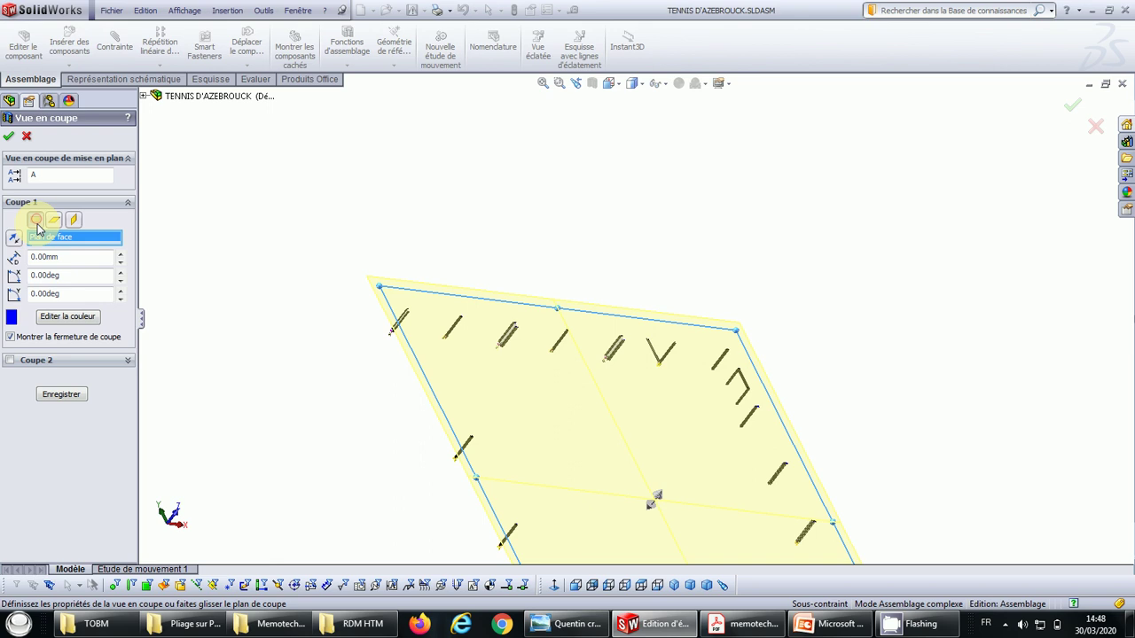
pyautogui.click(55, 222)
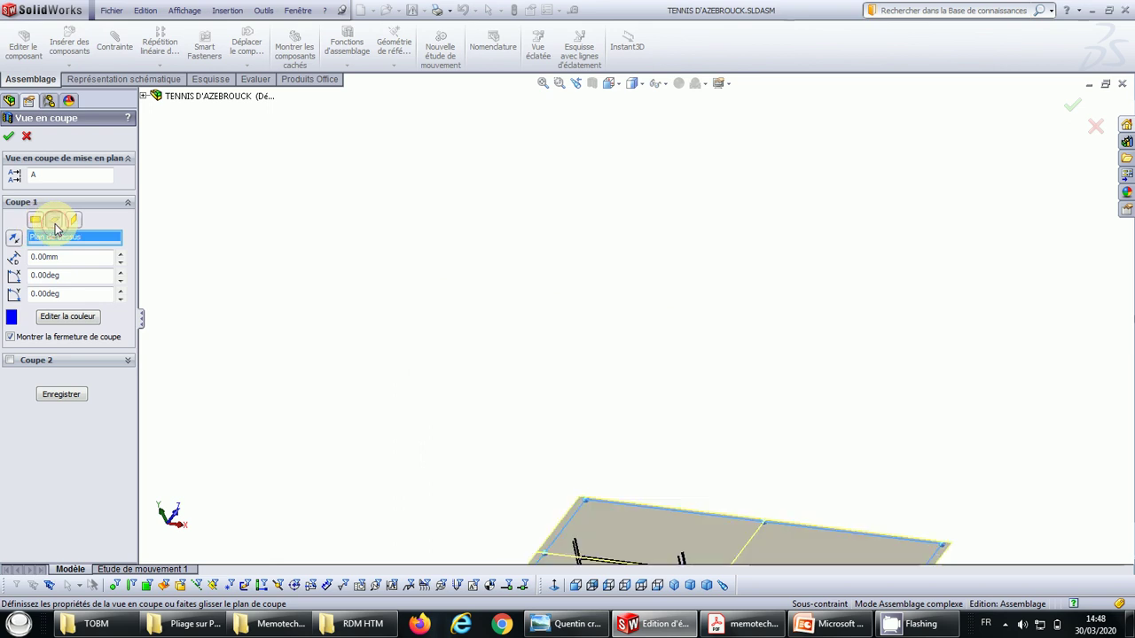
pyautogui.click(75, 221)
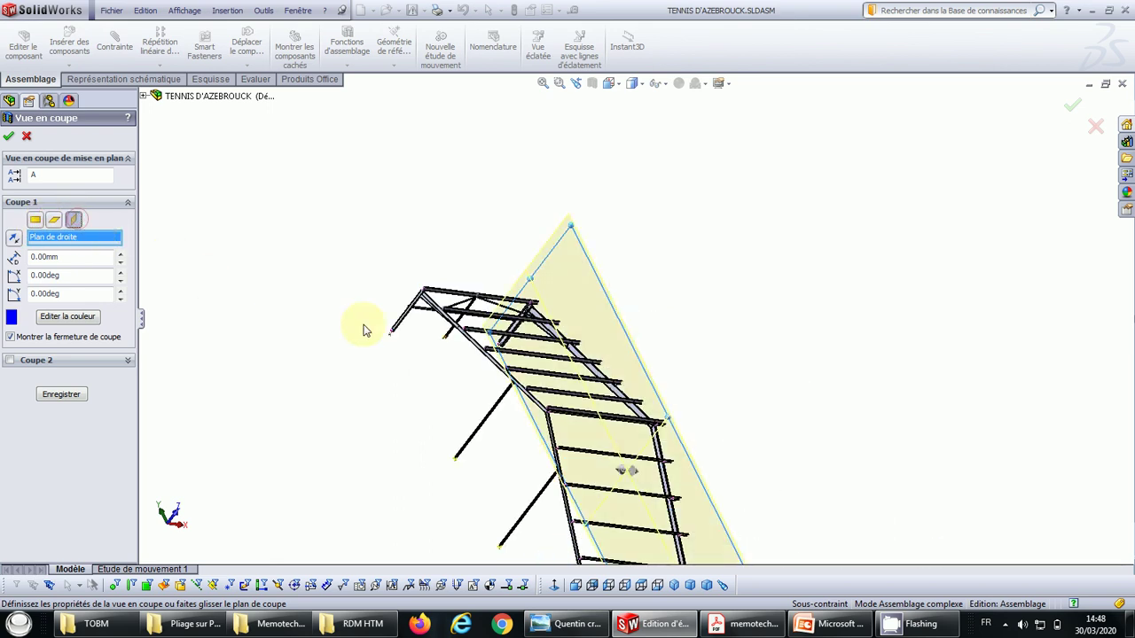
pyautogui.click(8, 136)
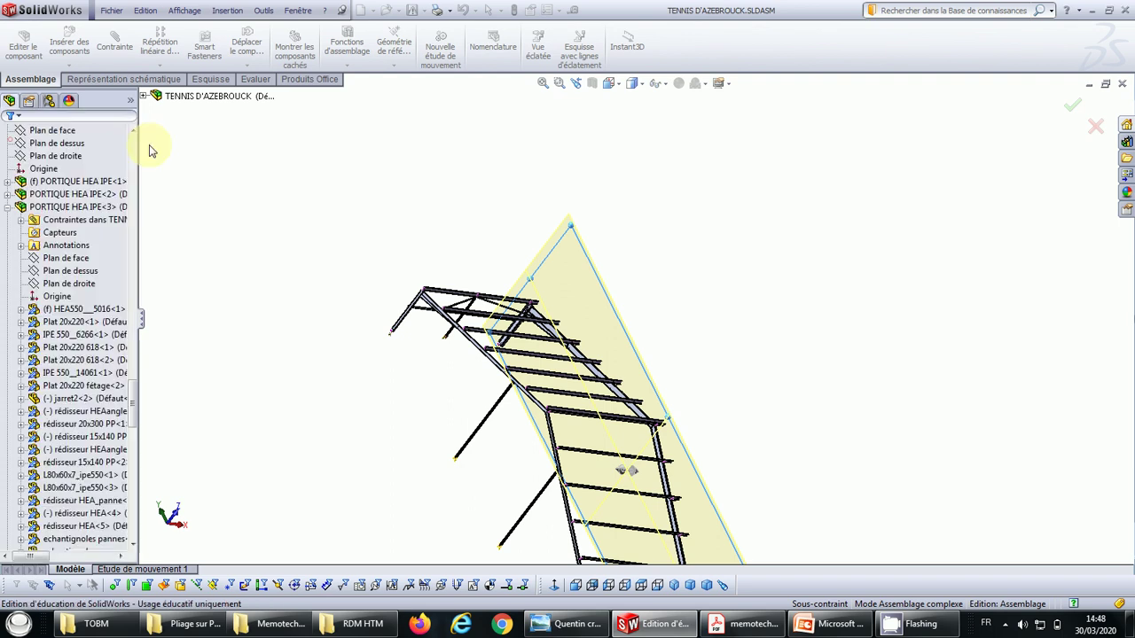
# - Show the sectioned frame in the Face view and examine the bolted end plate and stiffeners where the column meets the haunched rafter
pyautogui.click(615, 86)
pyautogui.click(623, 117)
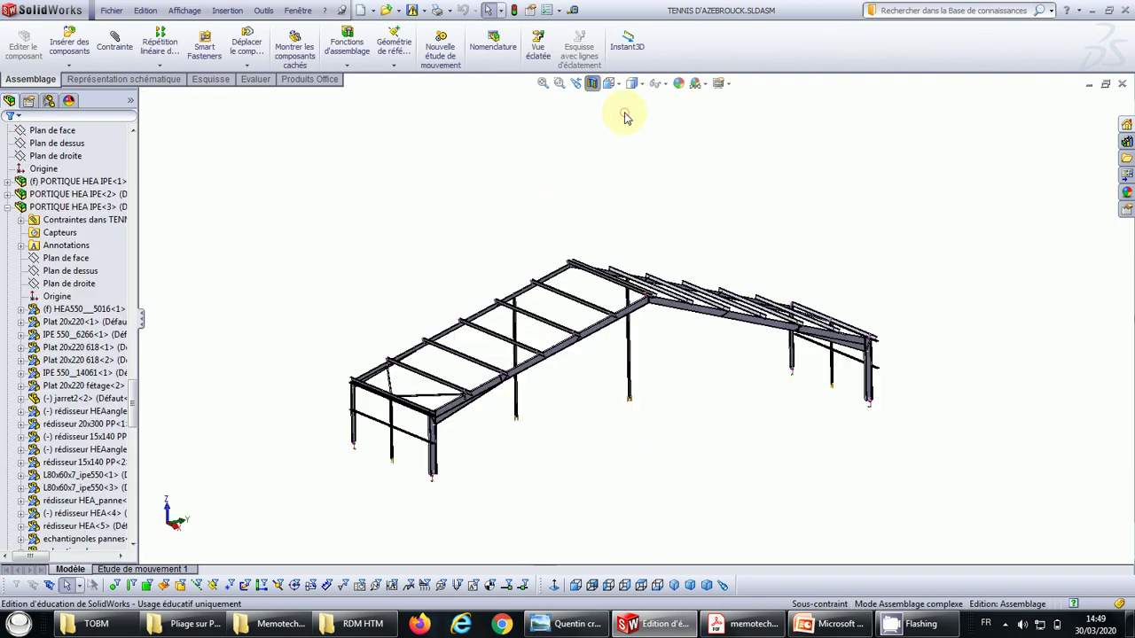
pyautogui.scroll(-8, 412, 327)
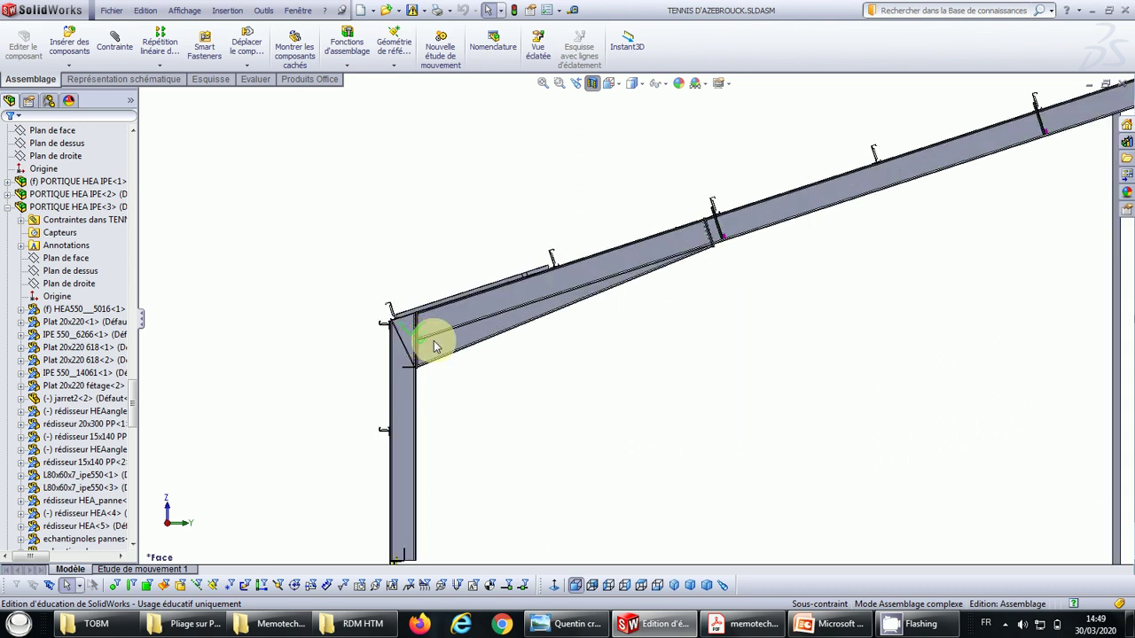
pyautogui.scroll(-3, 594, 339)
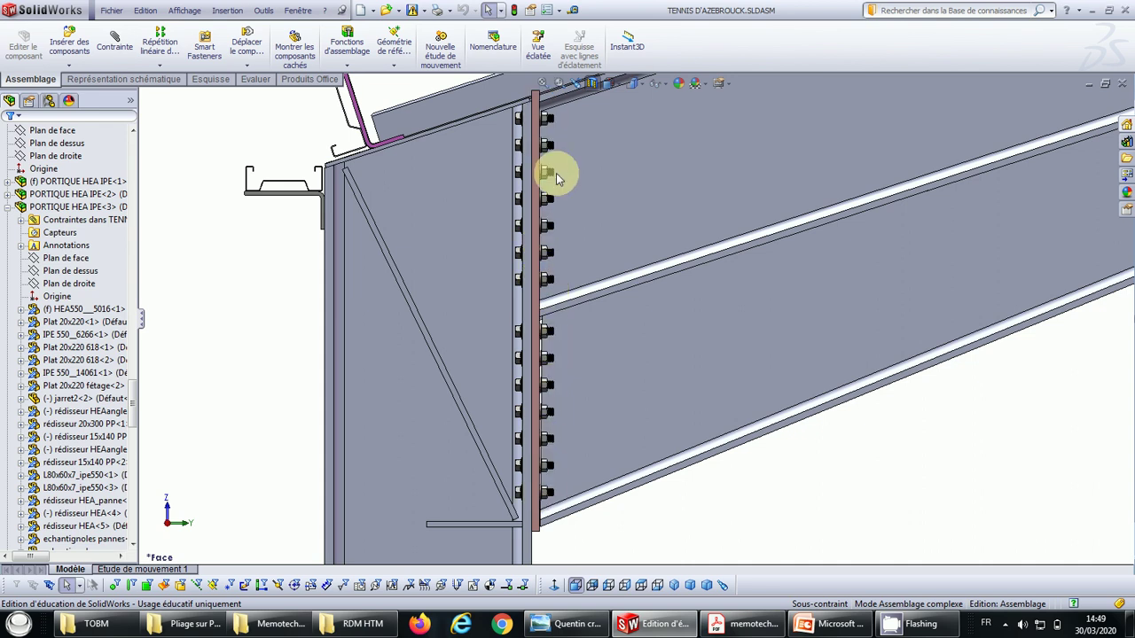
pyautogui.moveTo(537, 166); pyautogui.dragTo(580, 173, button='middle')
pyautogui.moveTo(623, 222); pyautogui.dragTo(596, 248, button='middle')
pyautogui.scroll(-4, 559, 305)
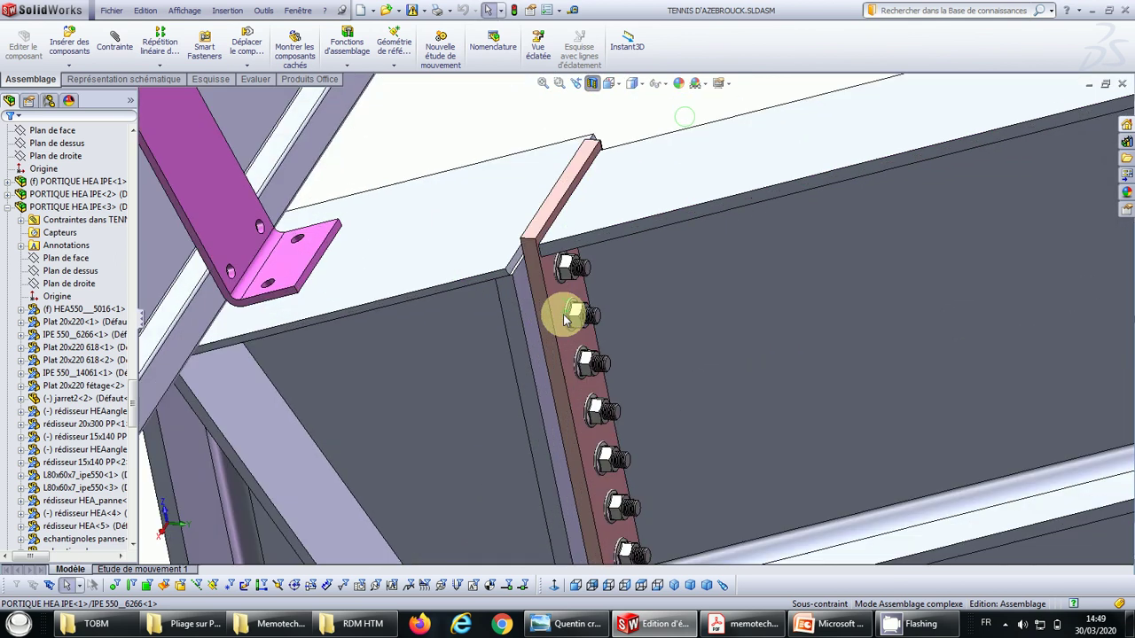
pyautogui.scroll(11, 598, 321)
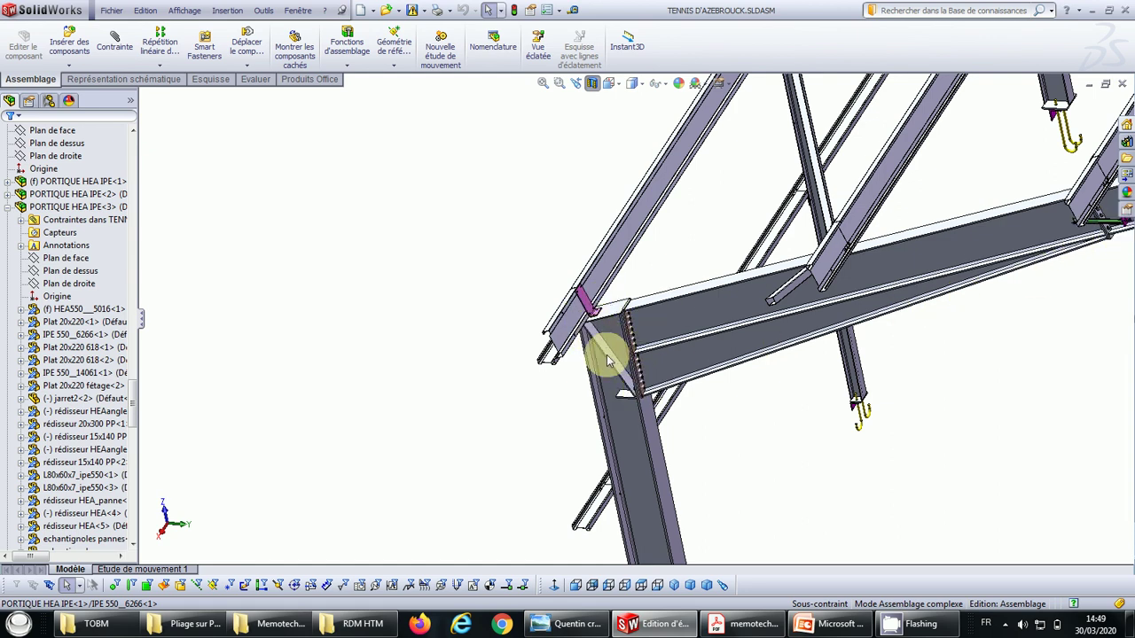
pyautogui.scroll(-5, 606, 355)
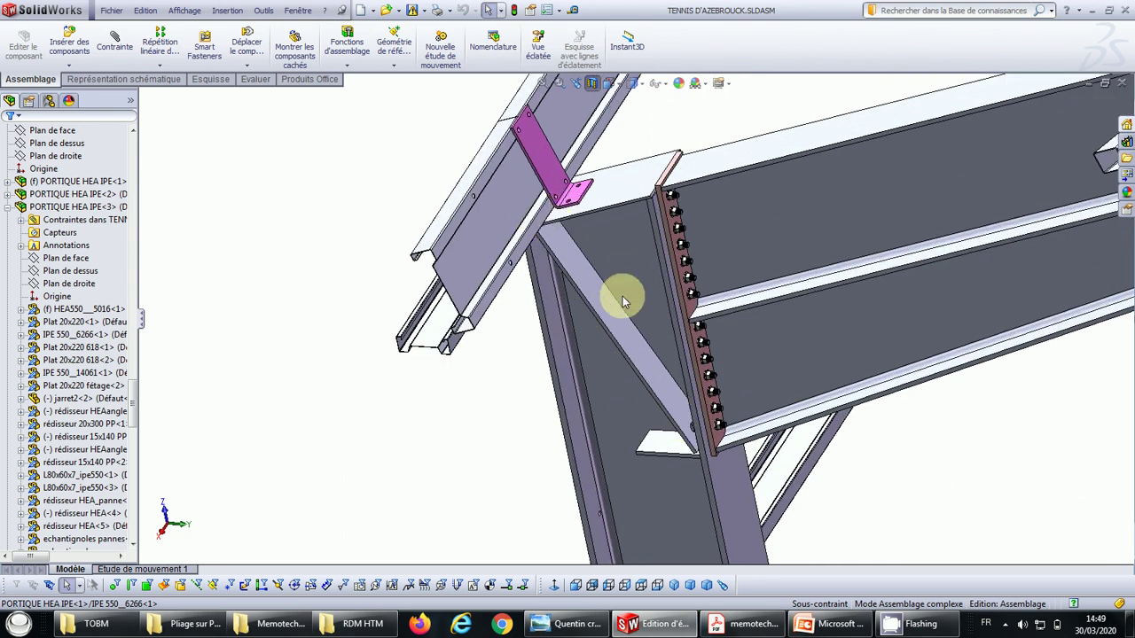
# - Examine the sectioned column's foot with its anchor rods, then the purlin bracket and rails at the eave
pyautogui.scroll(6, 623, 301)
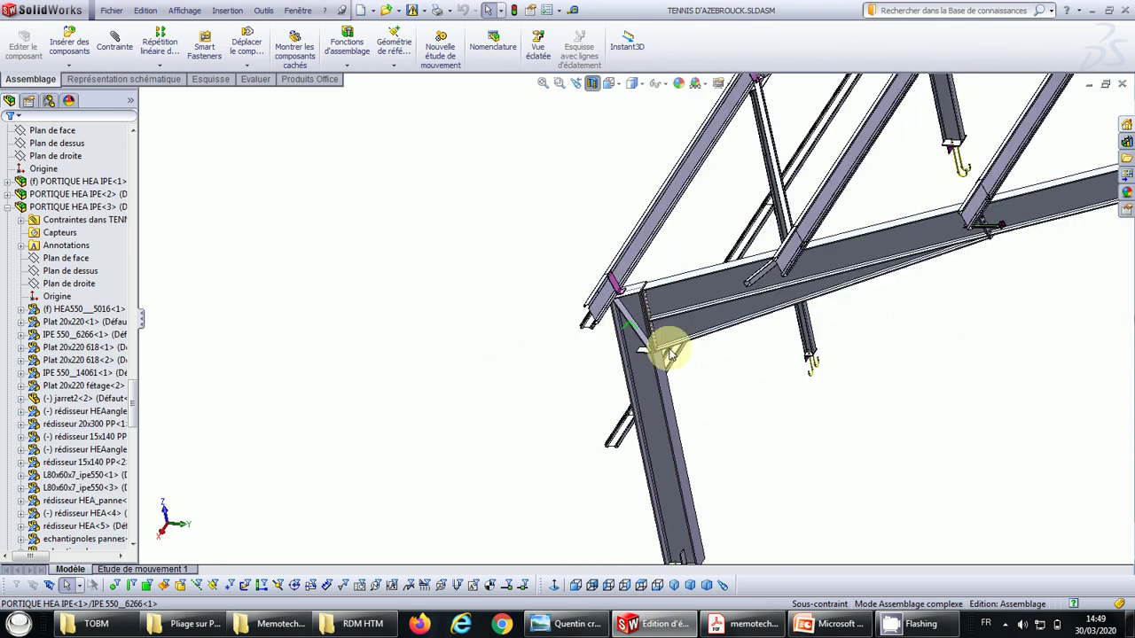
pyautogui.scroll(2, 676, 432)
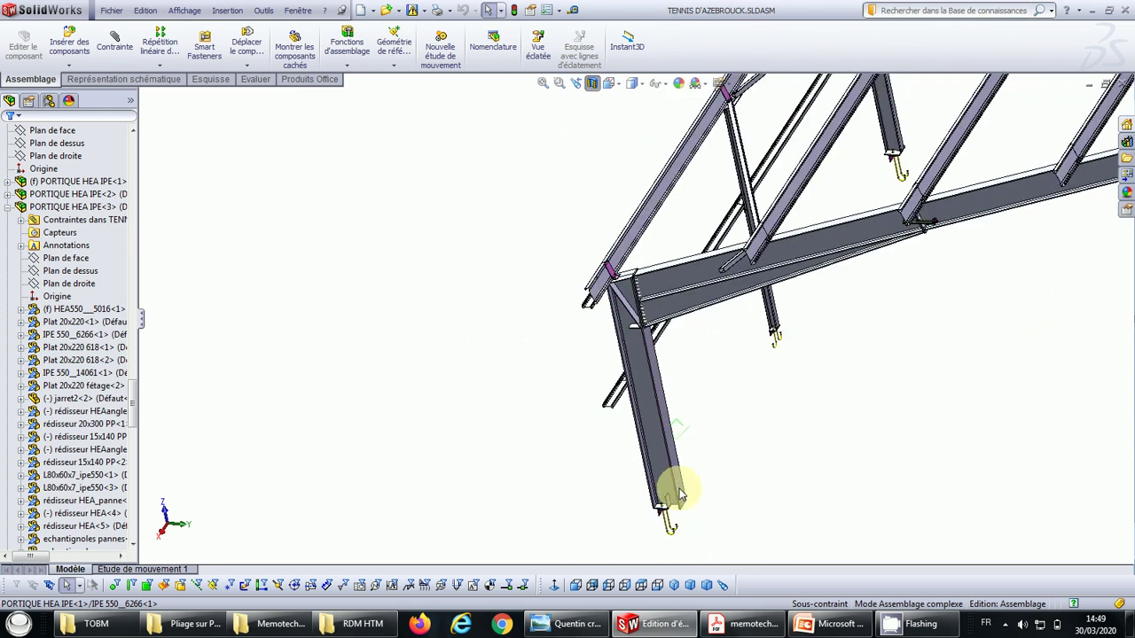
pyautogui.scroll(-10, 667, 516)
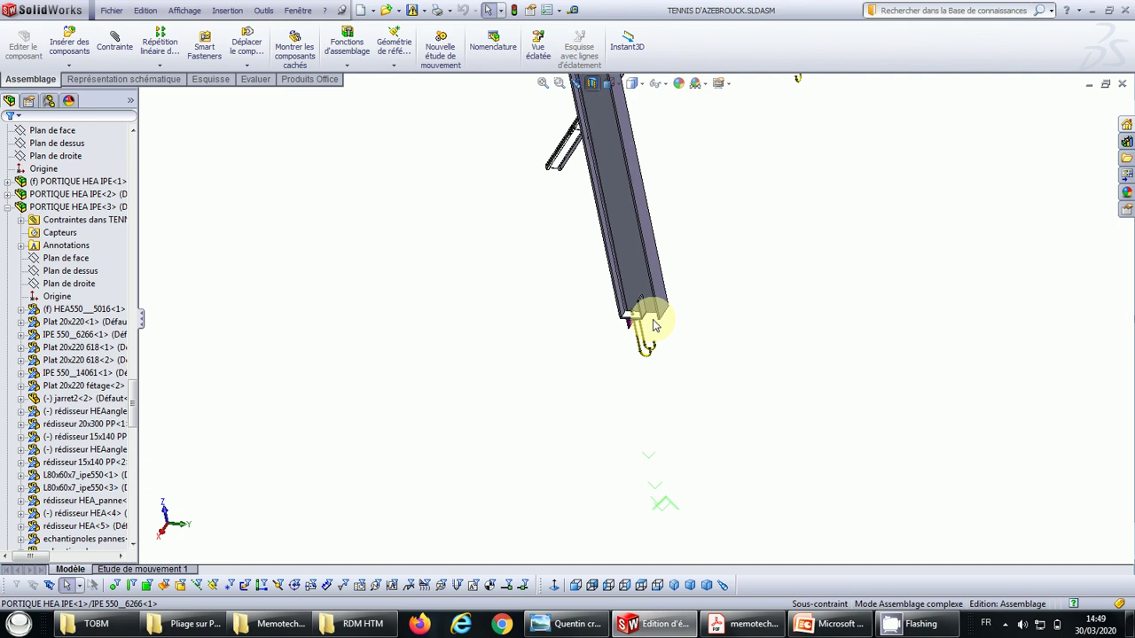
pyautogui.scroll(8, 637, 331)
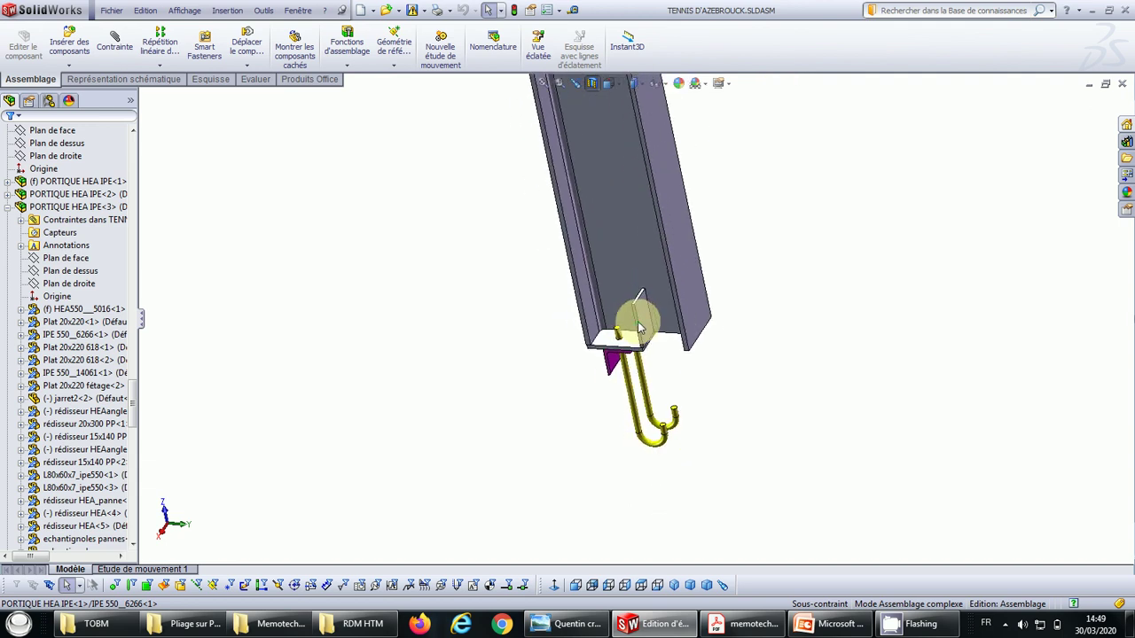
pyautogui.scroll(-8, 625, 226)
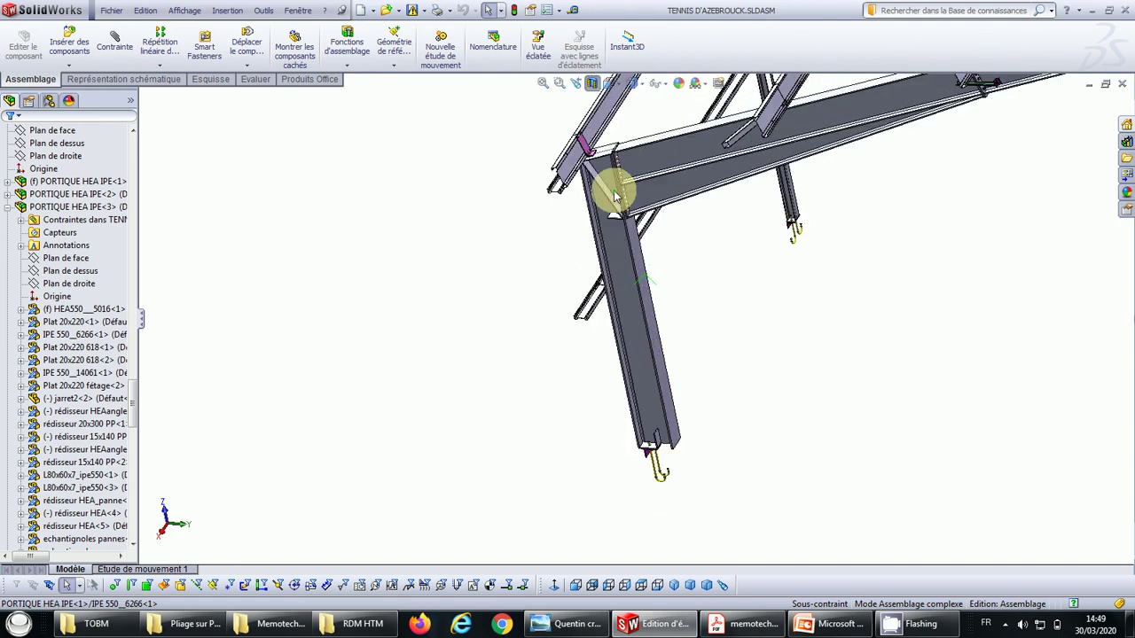
pyautogui.moveTo(614, 201); pyautogui.dragTo(642, 161, button='middle')
pyautogui.scroll(-2, 565, 133)
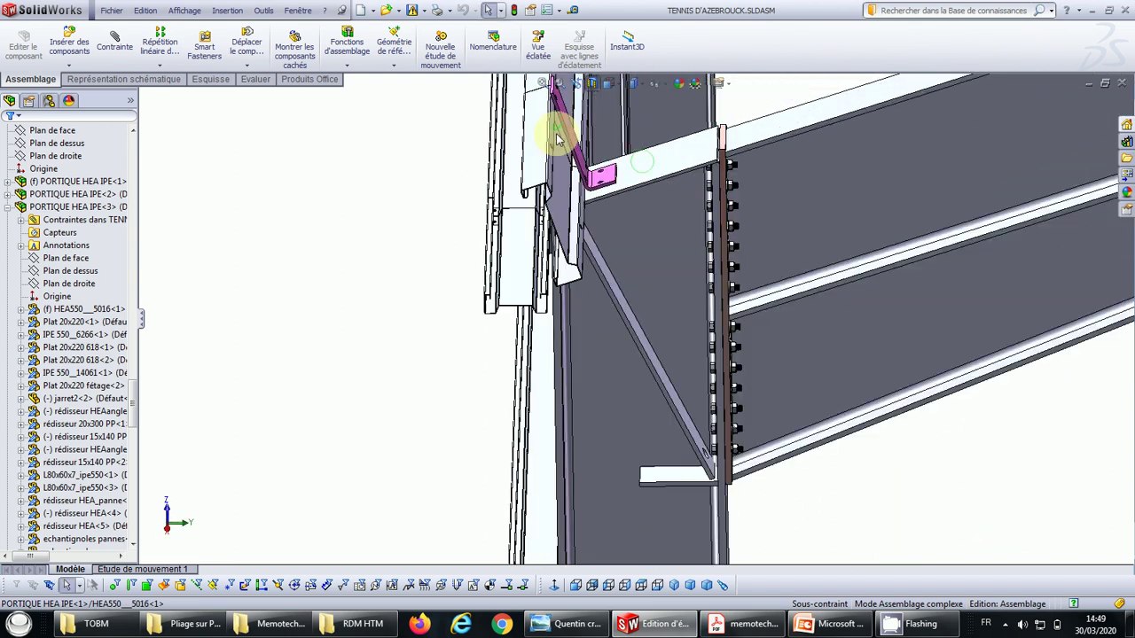
pyautogui.scroll(10, 572, 164)
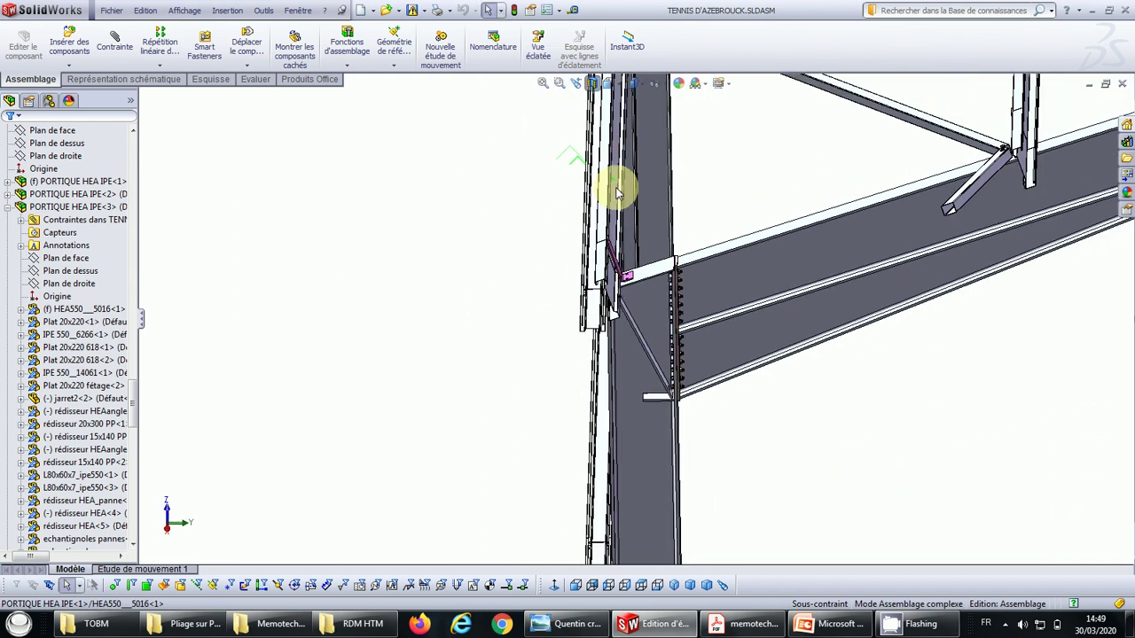
# - Turn off the section view and examine the bolted ridge joint of the gable end frame
pyautogui.click(595, 84)
pyautogui.scroll(-1, 897, 227)
pyautogui.scroll(3, 899, 230)
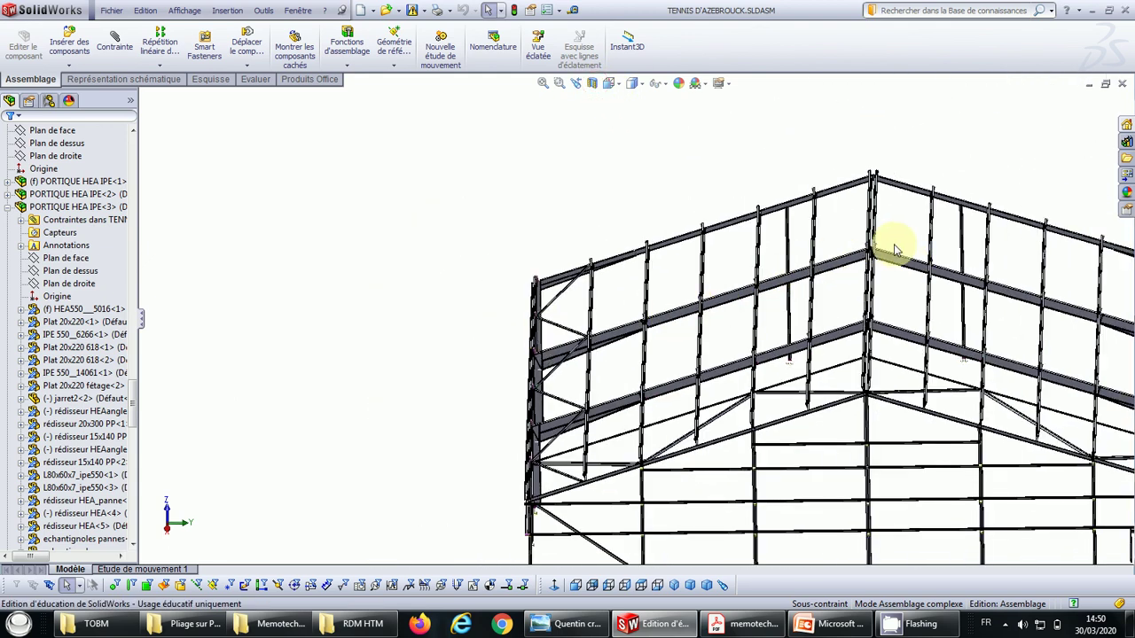
pyautogui.scroll(2, 895, 251)
pyautogui.moveTo(784, 364); pyautogui.dragTo(798, 263, button='middle')
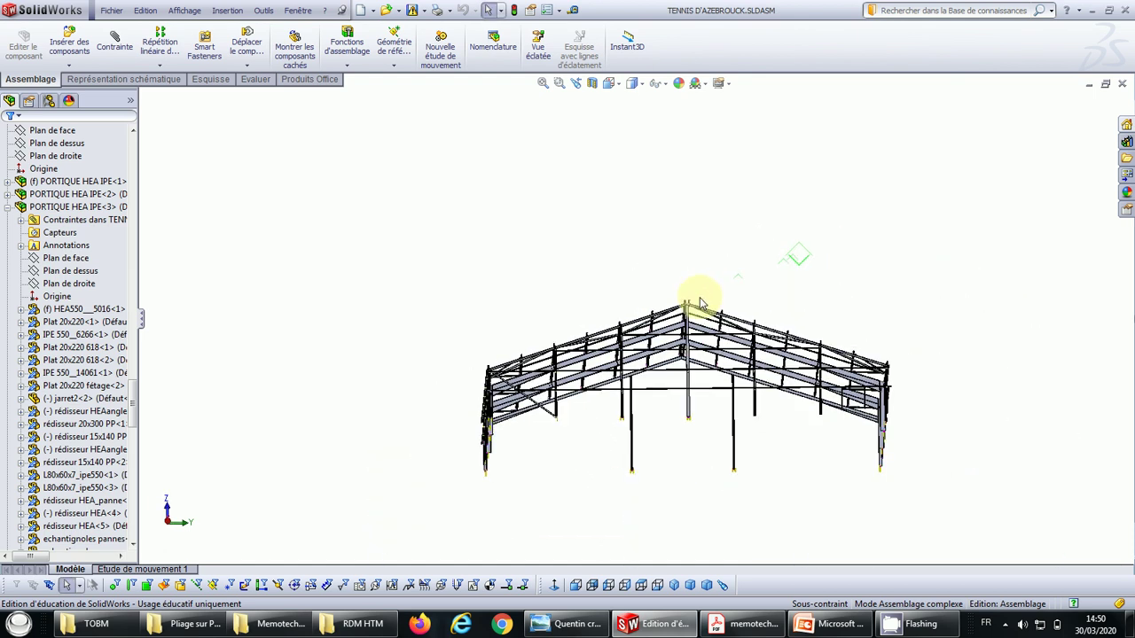
pyautogui.scroll(-5, 709, 299)
pyautogui.scroll(-3, 669, 305)
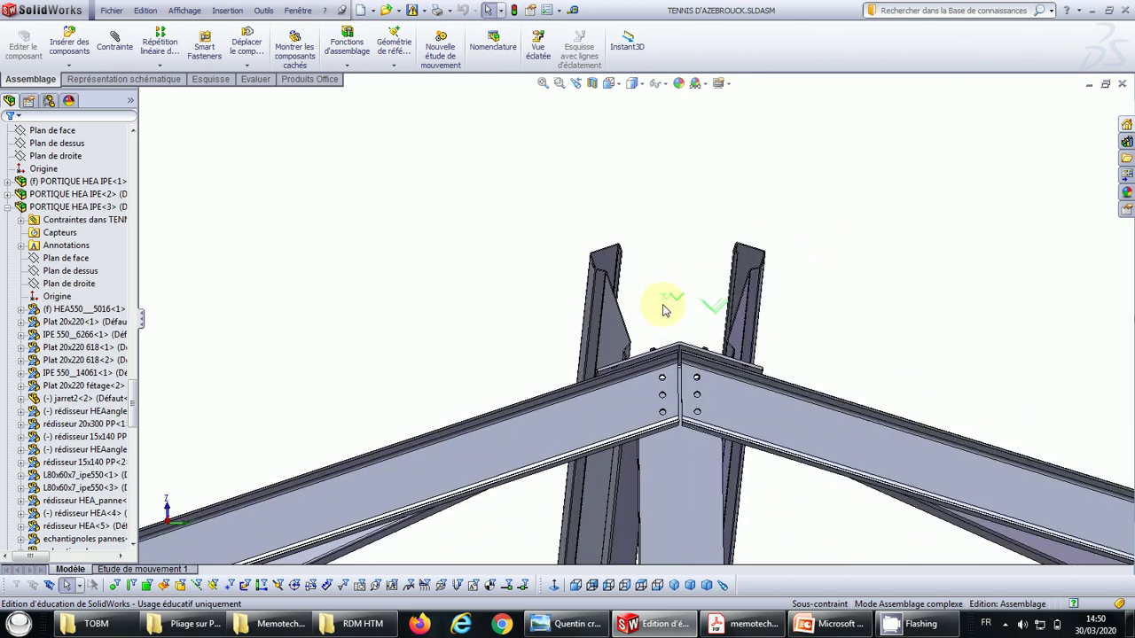
pyautogui.scroll(4, 663, 318)
pyautogui.scroll(7, 667, 326)
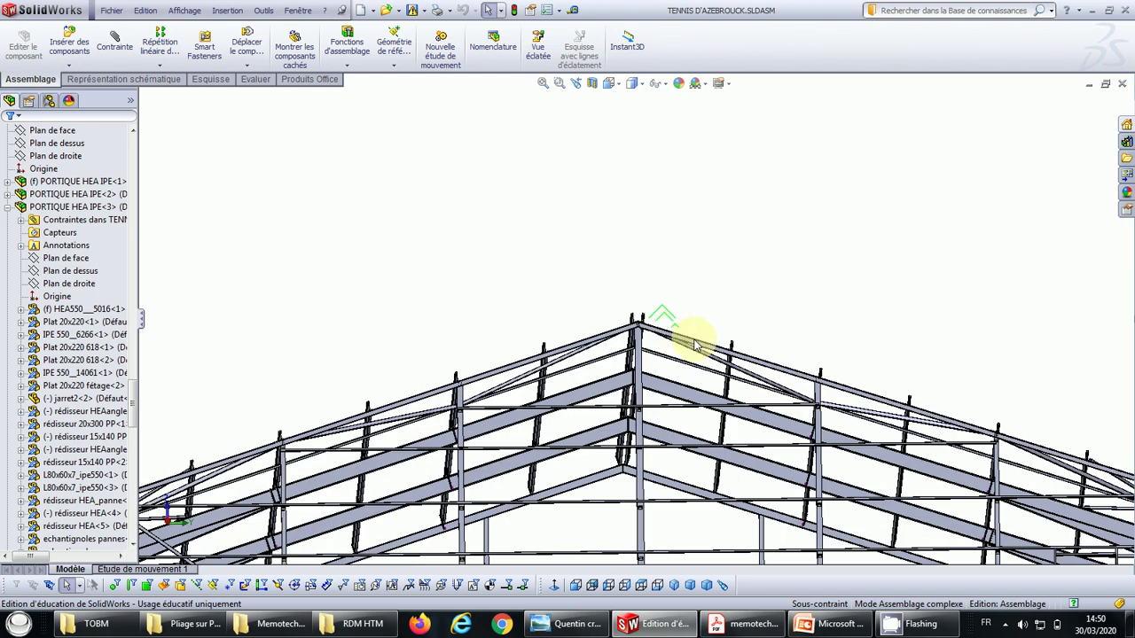
# - Compare the gable end frame with the haunched portal frames behind it, examining the eave corner, ridge and purlin ends
pyautogui.scroll(-3, 1016, 450)
pyautogui.scroll(-4, 906, 405)
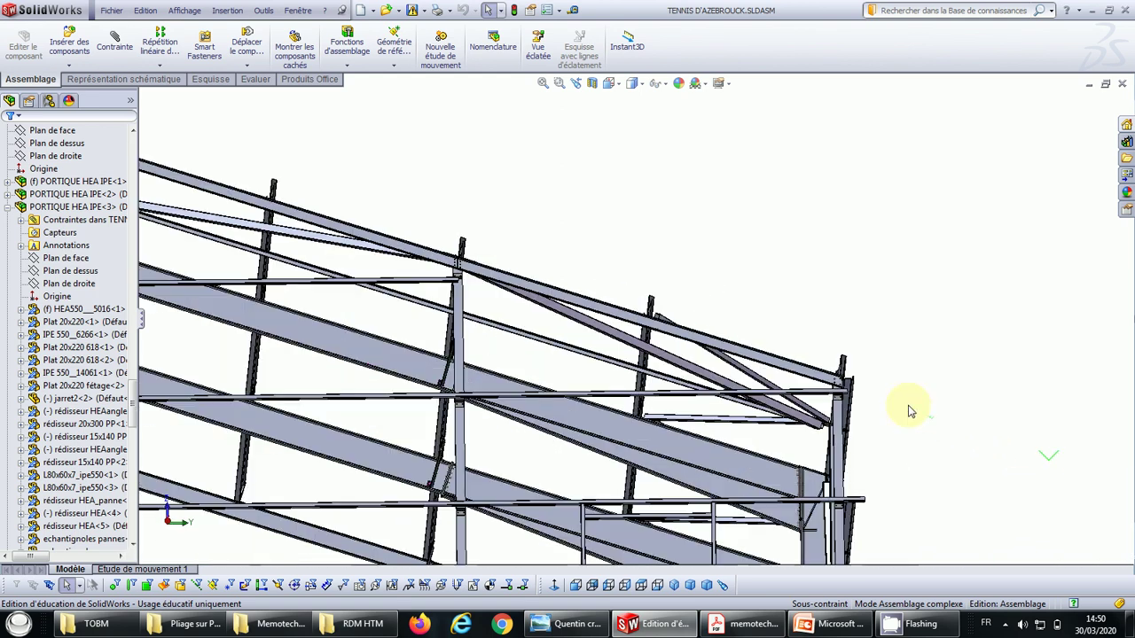
pyautogui.moveTo(803, 370)
pyautogui.mouseDown(button='middle')
pyautogui.moveTo(800, 405)
pyautogui.moveTo(806, 388)
pyautogui.mouseUp(button='middle')
pyautogui.scroll(5, 790, 347)
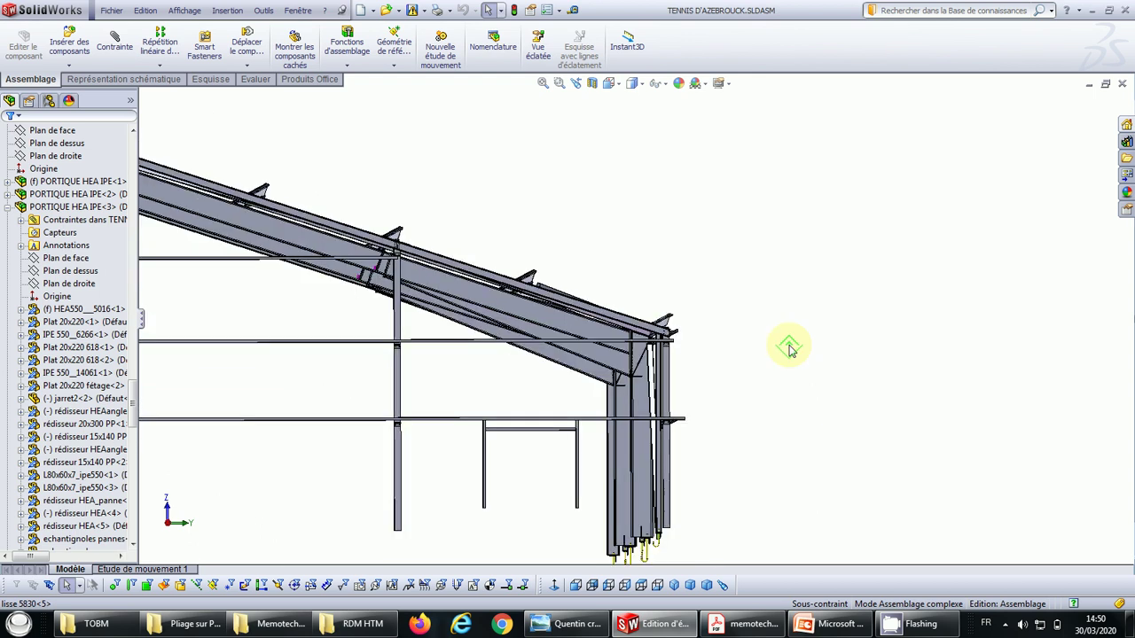
pyautogui.scroll(2, 689, 309)
pyautogui.scroll(-8, 403, 253)
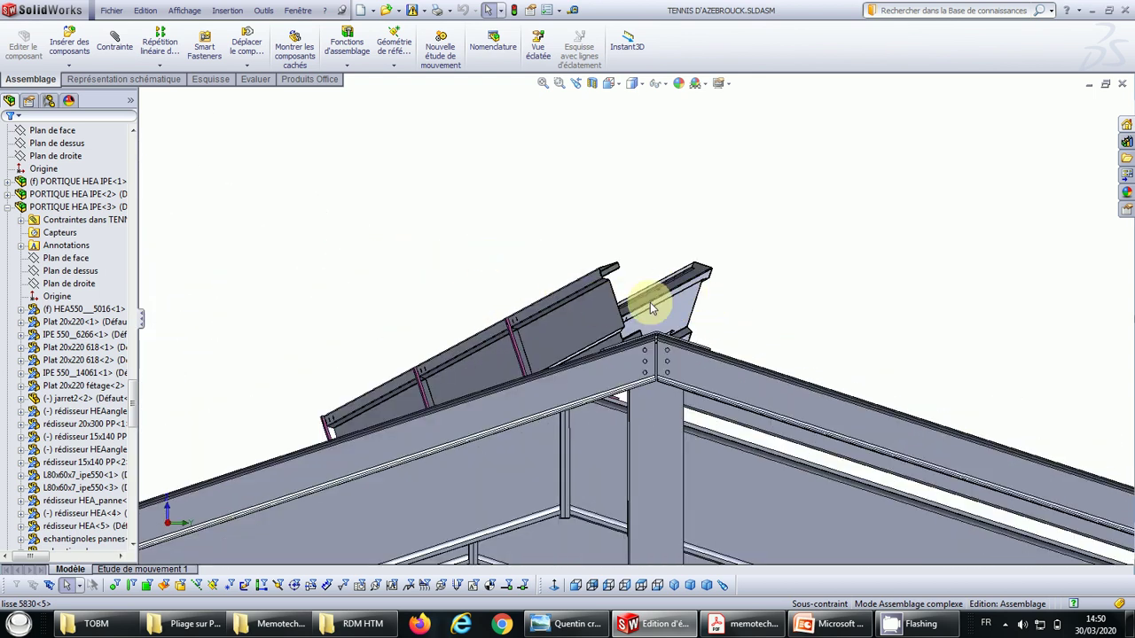
pyautogui.scroll(10, 652, 307)
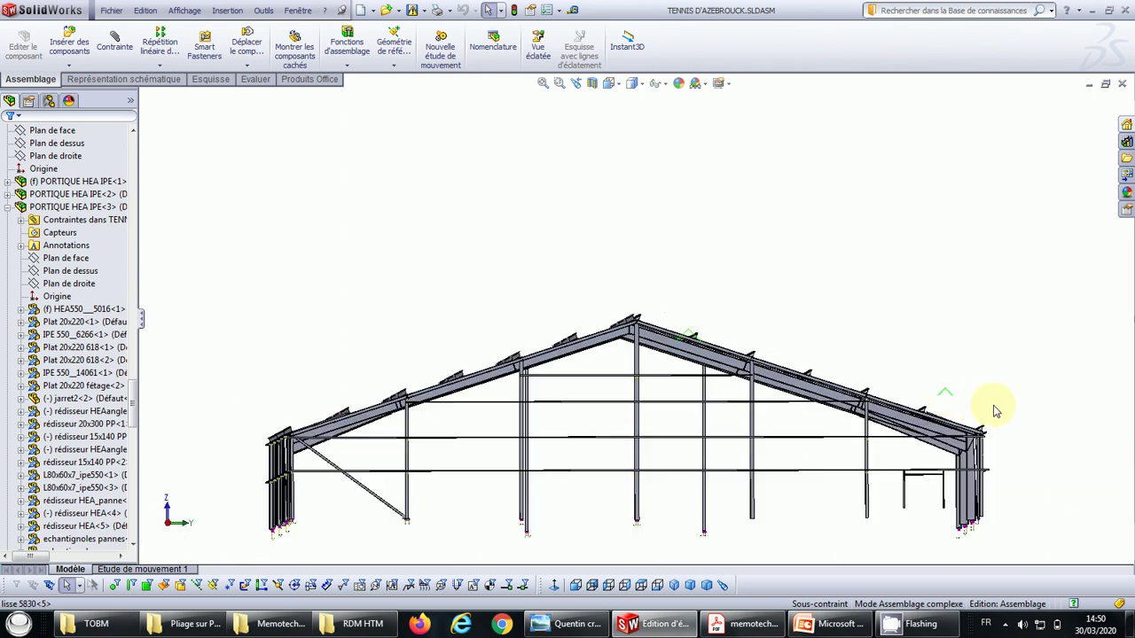
pyautogui.scroll(-10, 917, 425)
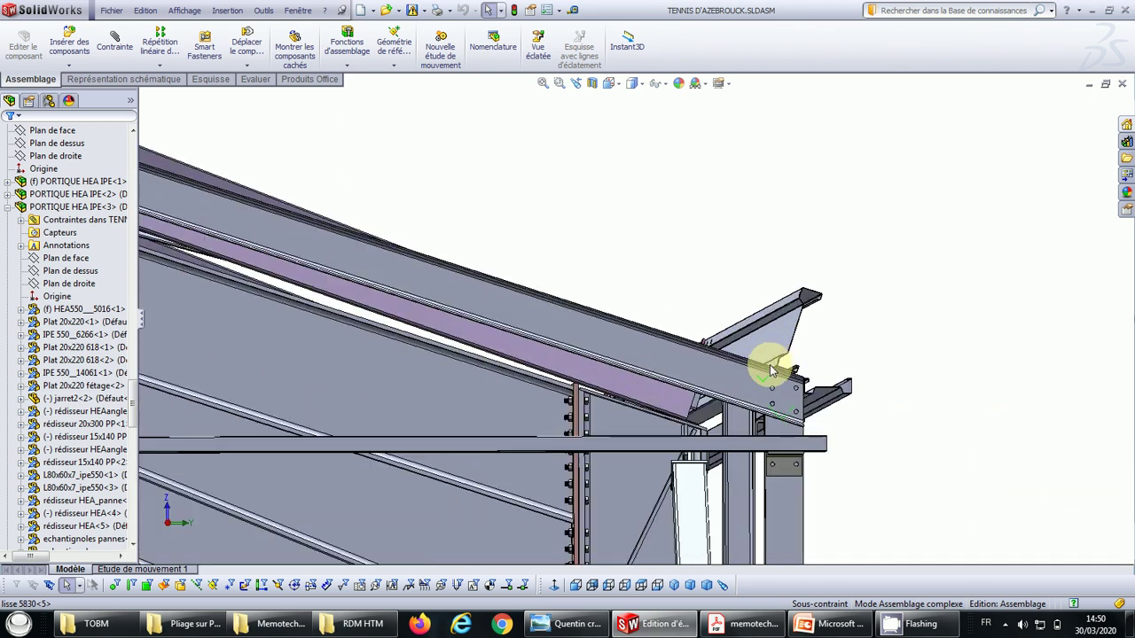
pyautogui.moveTo(776, 363)
pyautogui.mouseDown(button='middle')
pyautogui.moveTo(766, 374)
pyautogui.moveTo(760, 363)
pyautogui.moveTo(765, 375)
pyautogui.mouseUp(button='middle')
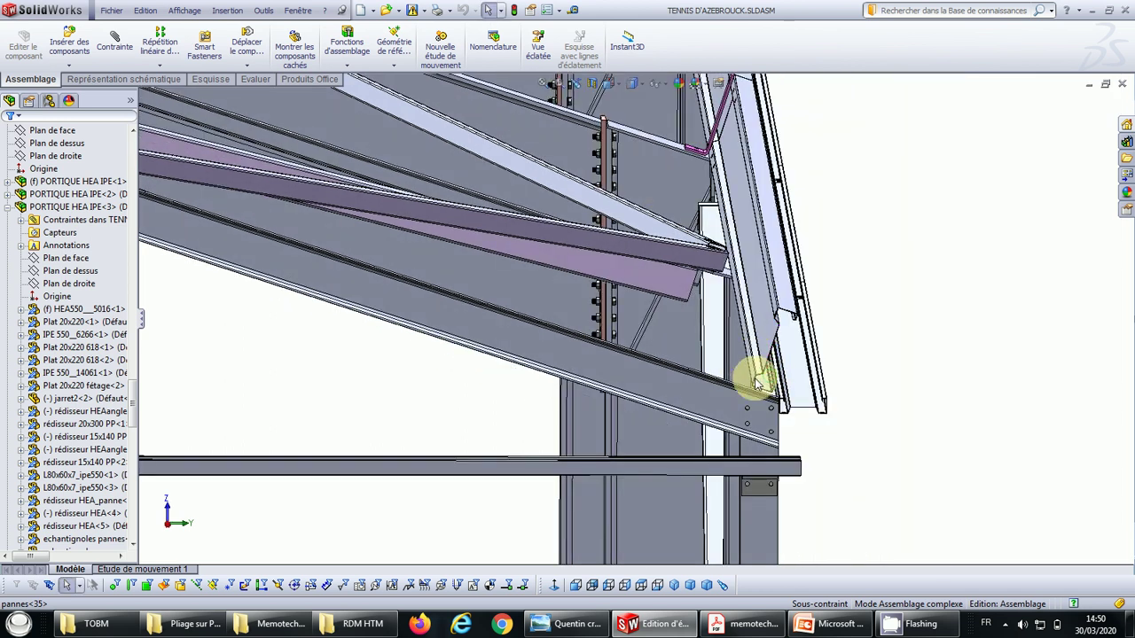
pyautogui.moveTo(754, 280); pyautogui.dragTo(633, 337, button='middle')
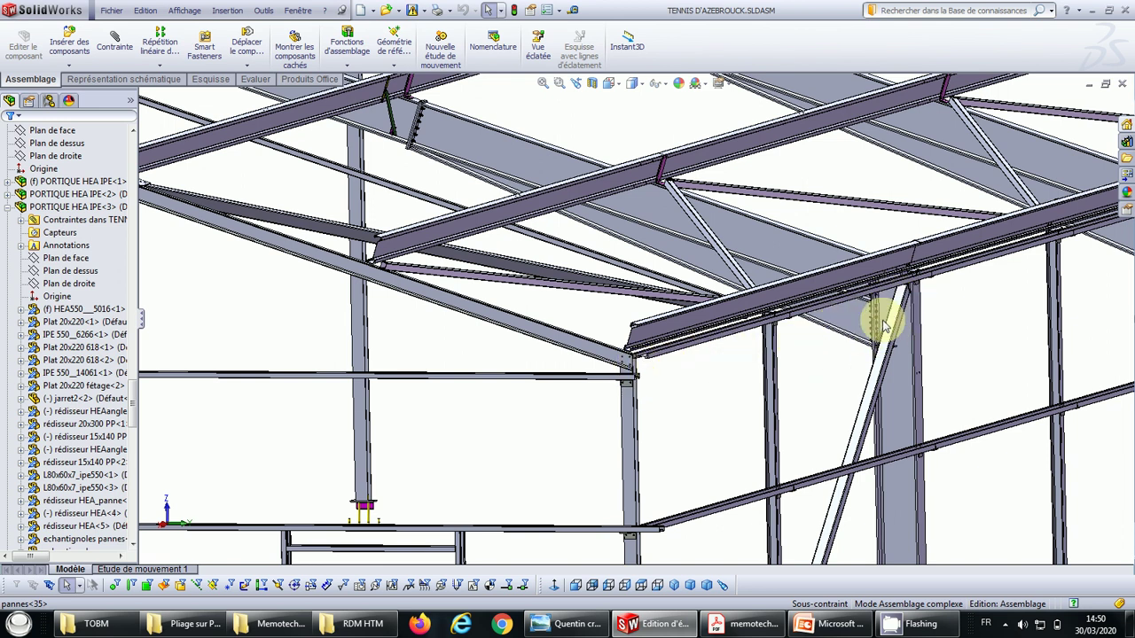
# - Examine the wall and roof bracing at the building corner, including the platine tete potelet plate where the diagonals meet
pyautogui.scroll(-2, 894, 310)
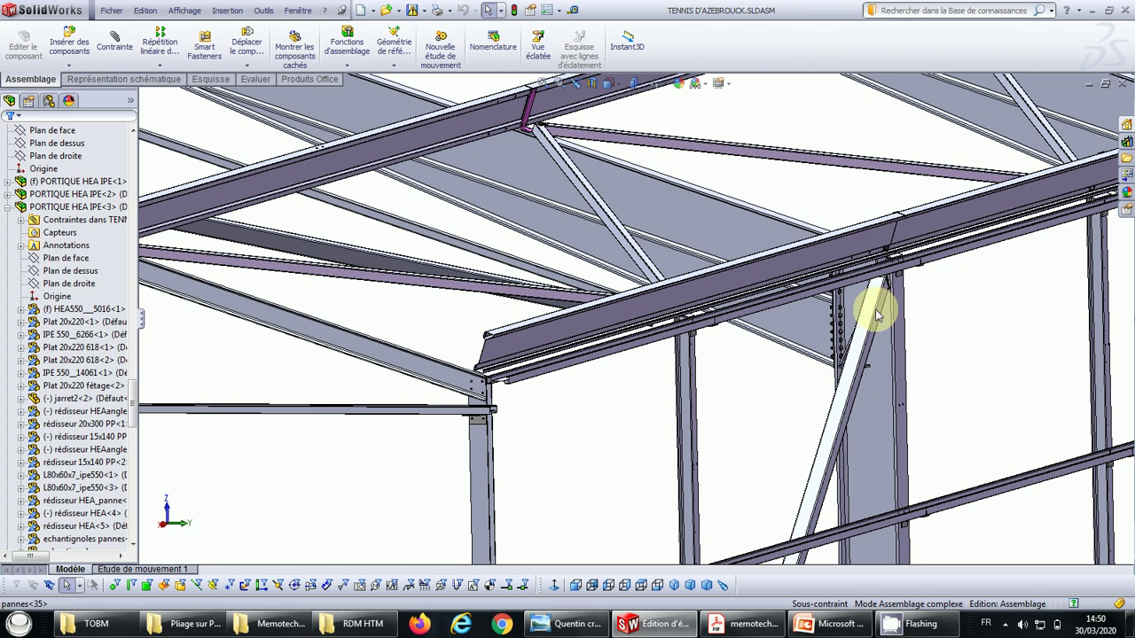
pyautogui.scroll(3, 876, 315)
pyautogui.scroll(2, 834, 328)
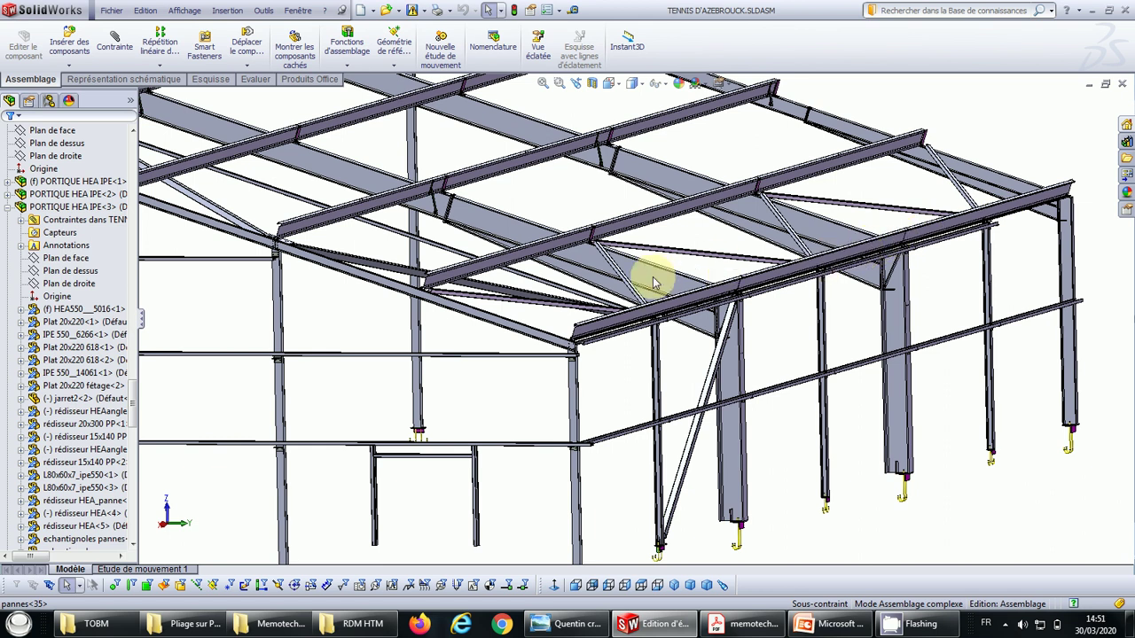
pyautogui.moveTo(644, 291); pyautogui.dragTo(716, 344, button='middle')
pyautogui.scroll(2, 647, 406)
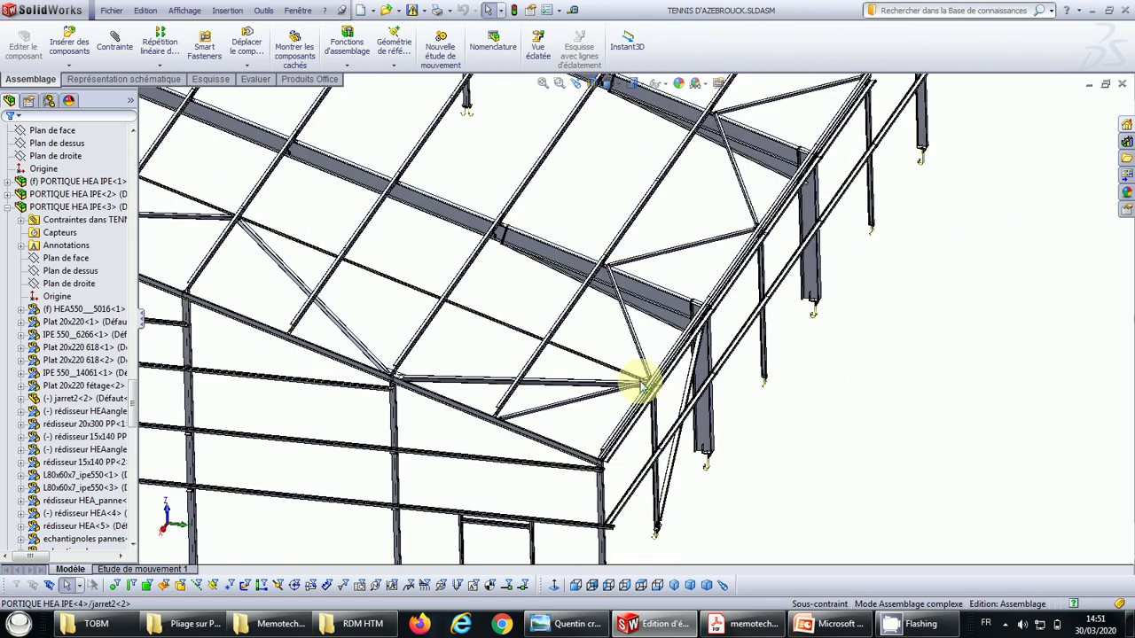
pyautogui.scroll(-10, 640, 383)
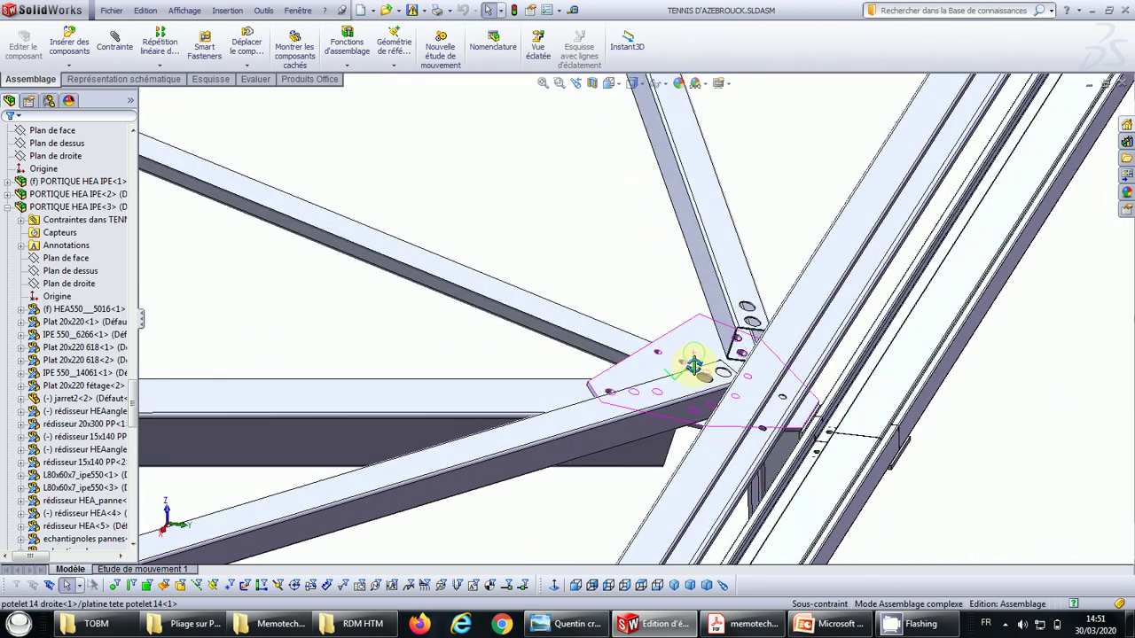
# - Examine the platine tete potelet plate's bolt holes and the tube bracing ends attached to it, then select the plate
pyautogui.moveTo(694, 363); pyautogui.dragTo(747, 342, button='middle')
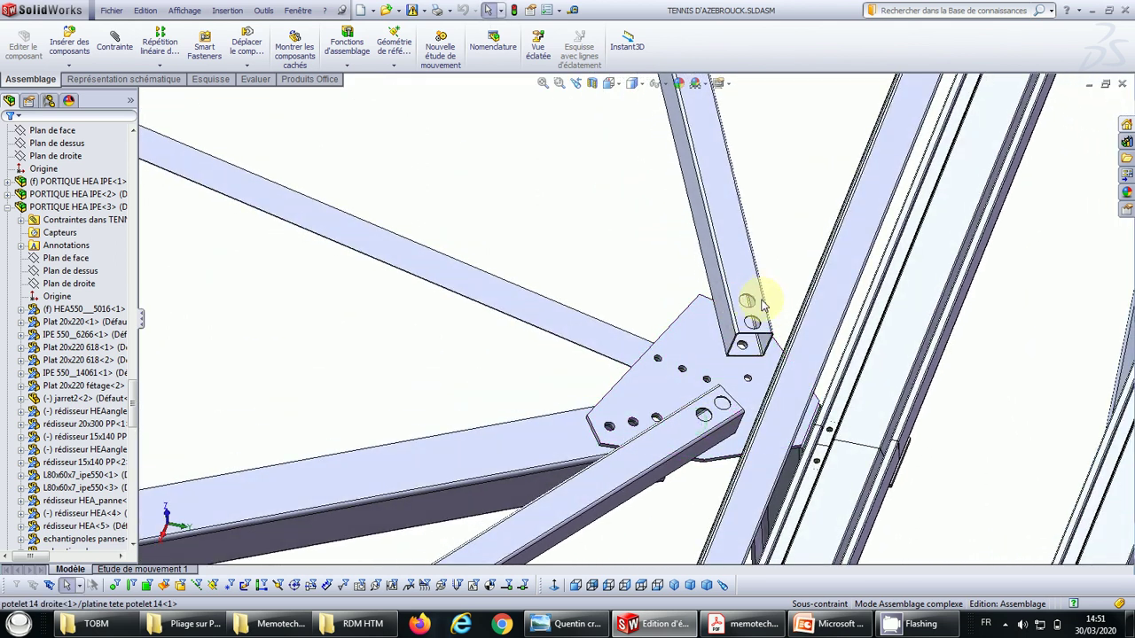
pyautogui.scroll(-5, 743, 317)
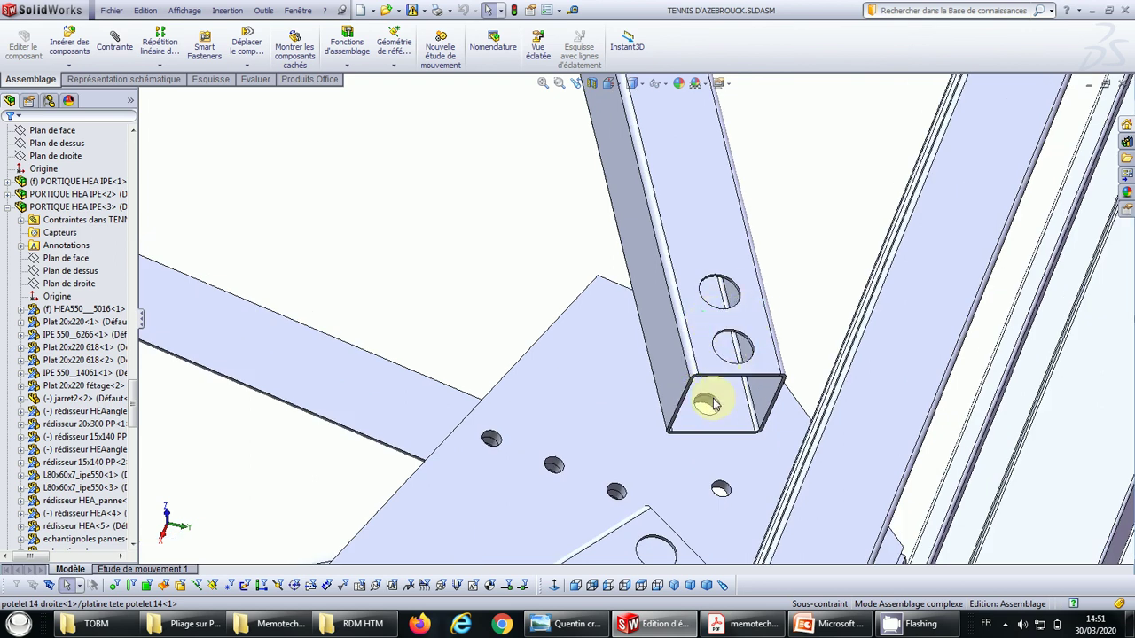
pyautogui.moveTo(704, 361); pyautogui.dragTo(676, 465, button='middle')
pyautogui.scroll(-1, 674, 466)
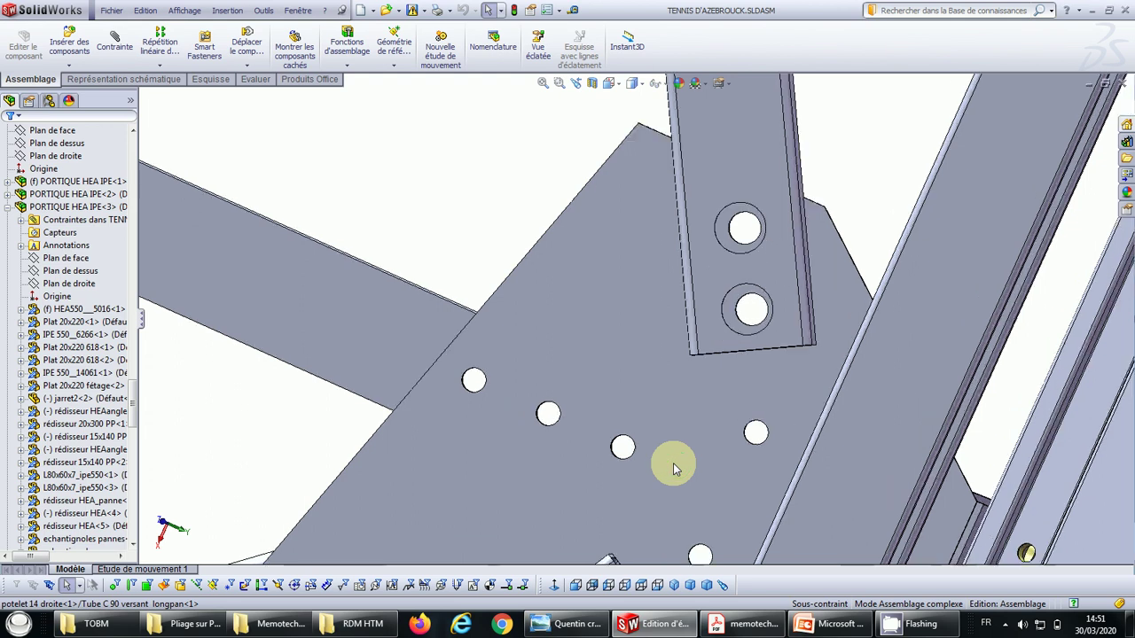
pyautogui.scroll(5, 674, 467)
pyautogui.click(629, 390)
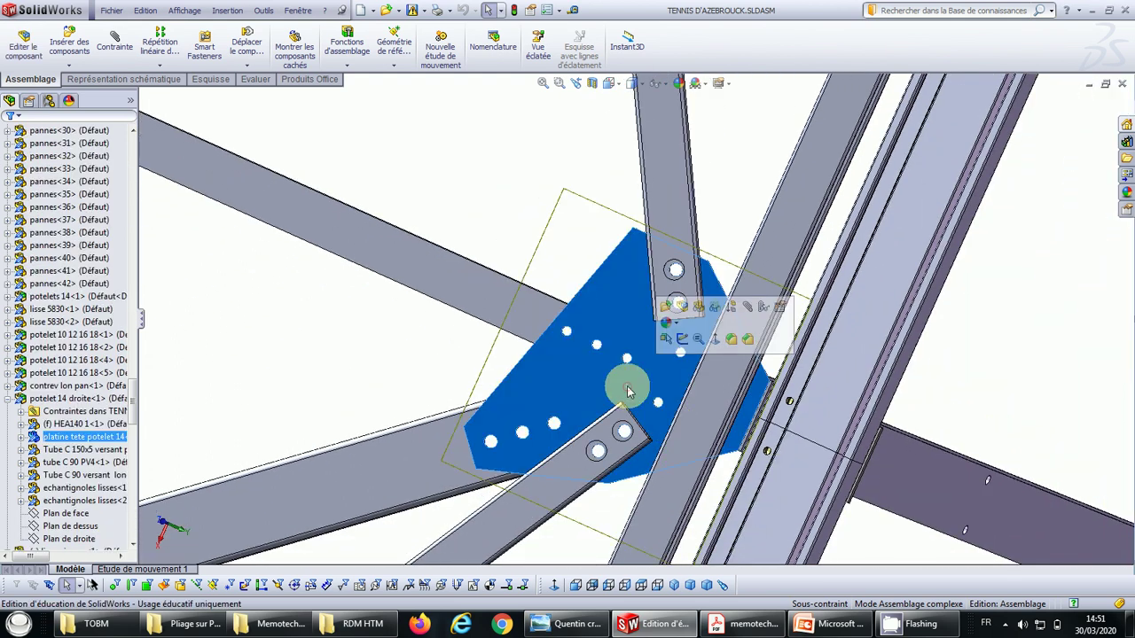
pyautogui.moveTo(628, 388)
pyautogui.mouseDown(button='middle')
pyautogui.moveTo(633, 362)
pyautogui.moveTo(637, 372)
pyautogui.mouseUp(button='middle')
# - Examine the roof bracing layout around the selected plate, then the gable wall's posts and rails across the whole building
pyautogui.scroll(6, 639, 363)
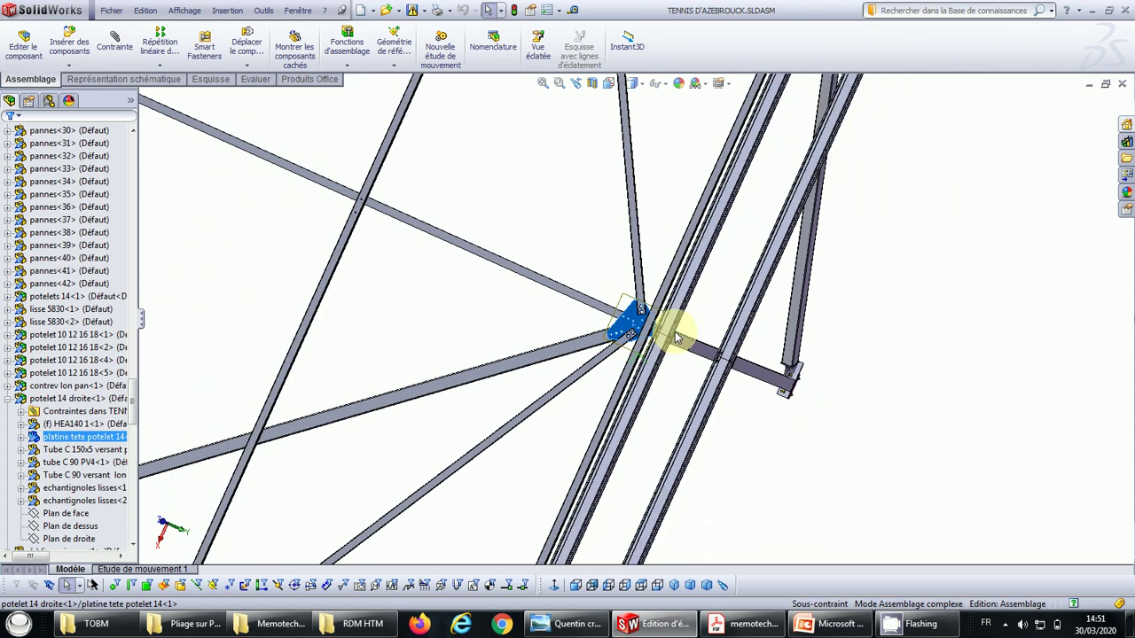
pyautogui.scroll(7, 866, 342)
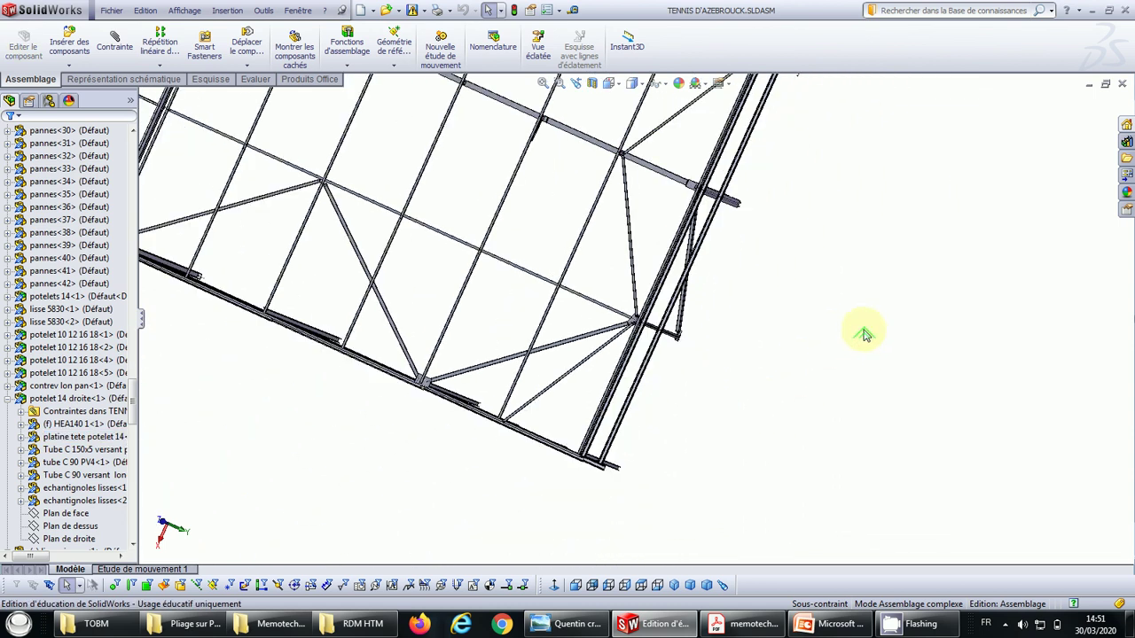
pyautogui.moveTo(635, 265); pyautogui.dragTo(562, 172, button='middle')
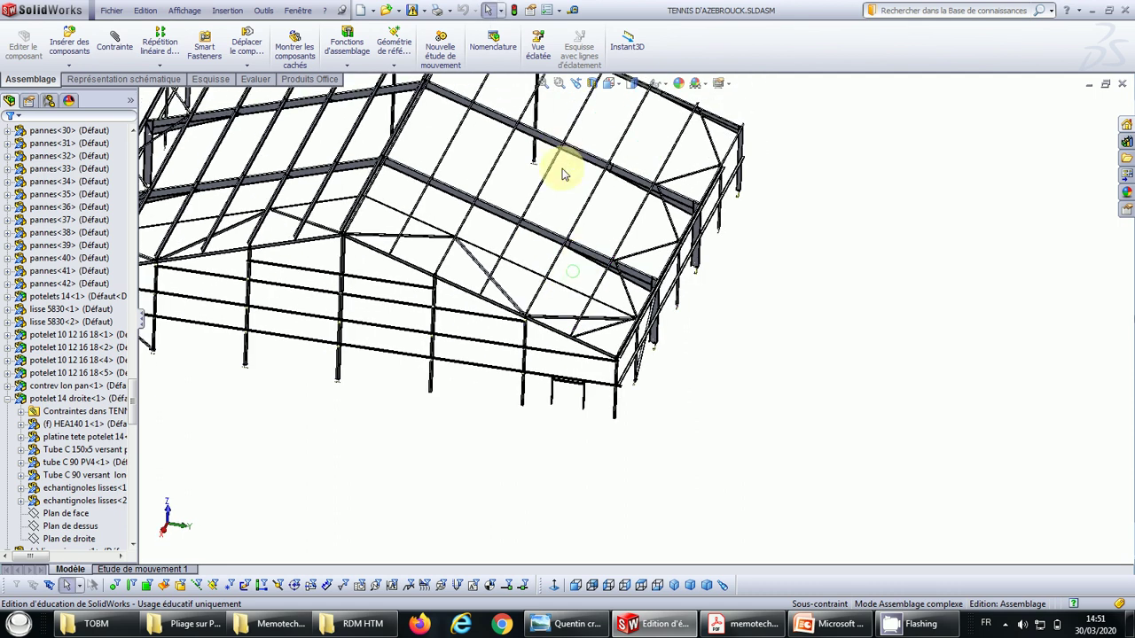
pyautogui.scroll(5, 577, 203)
pyautogui.scroll(-6, 503, 277)
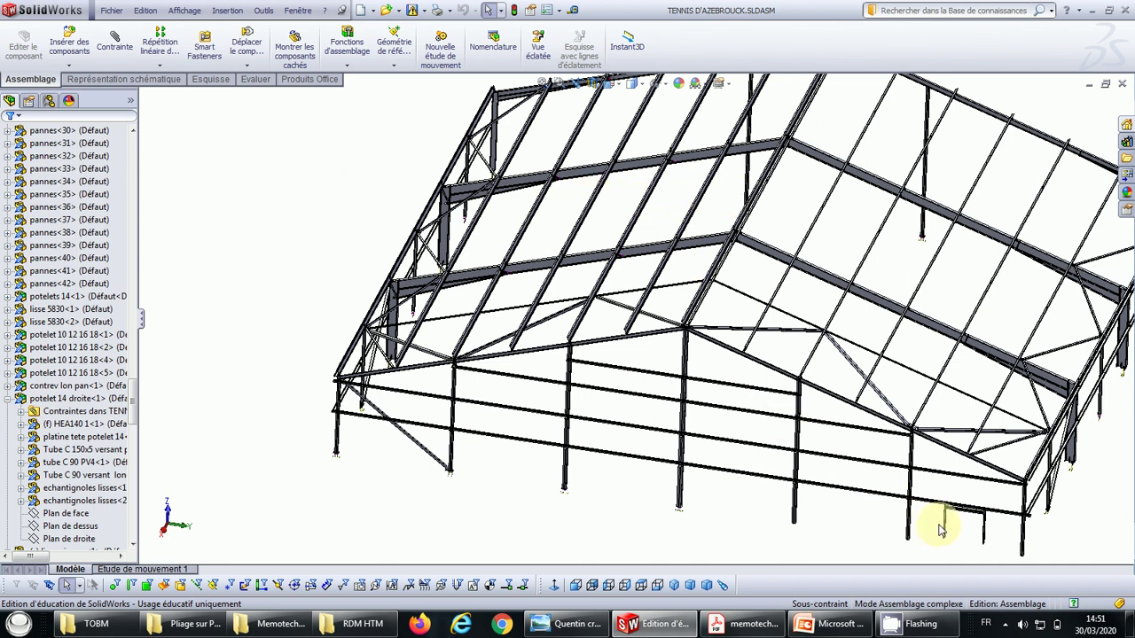
# - Switch to the SADEF building brochure in Acrobat Reader and enlarge the "Empannage et lissage" diagram on page 10 to 200%
pyautogui.click(734, 625)
pyautogui.click(443, 42)
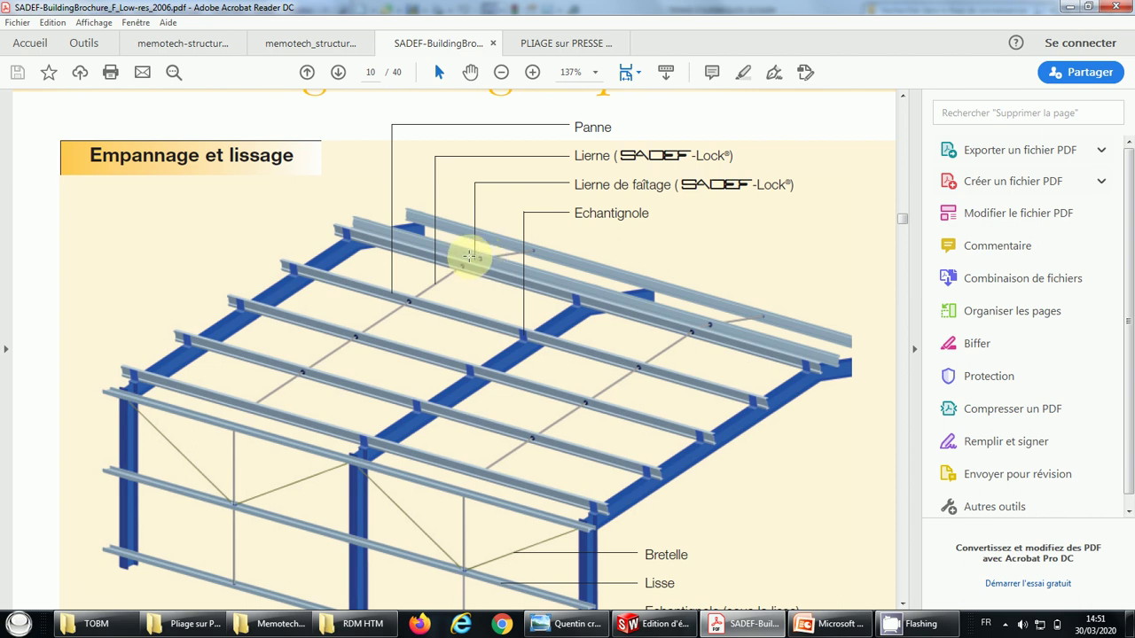
pyautogui.click(531, 77)
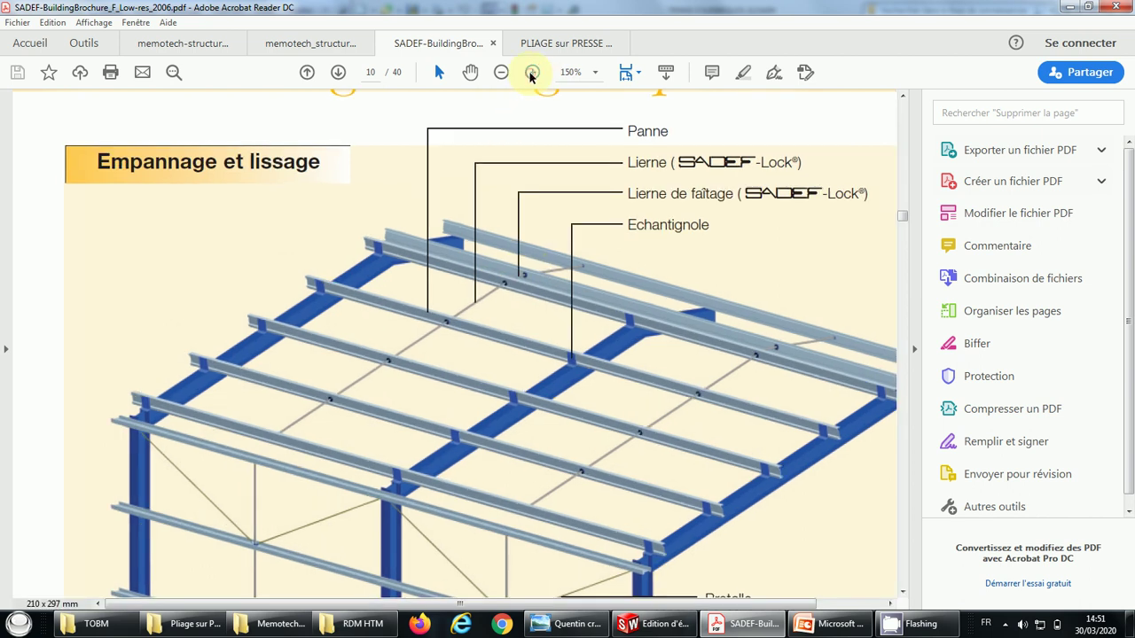
pyautogui.click(531, 77)
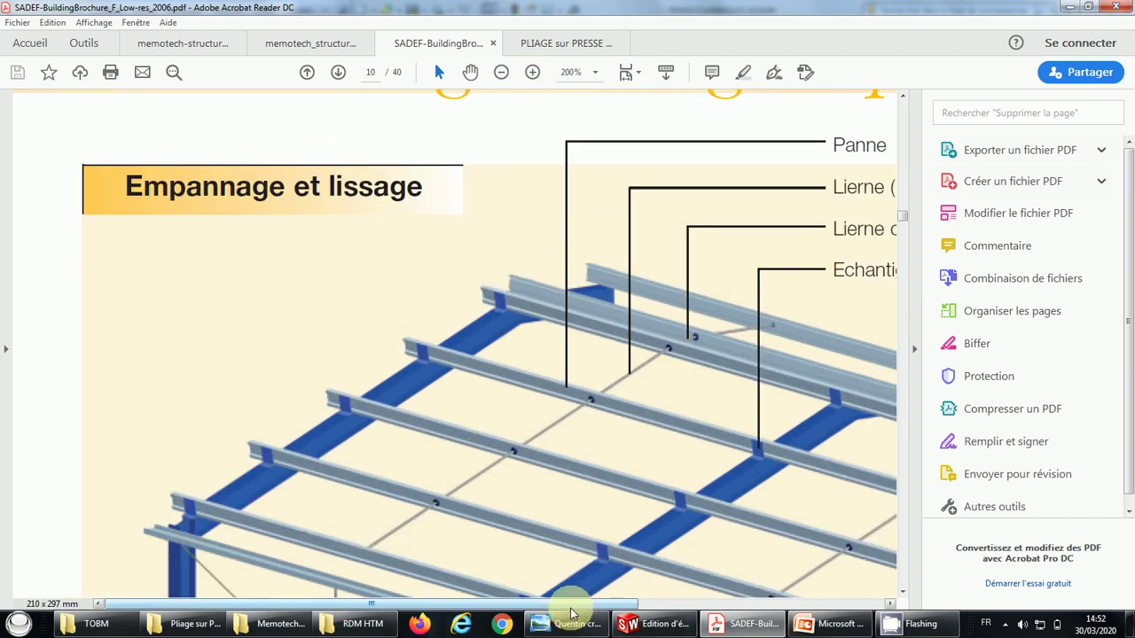